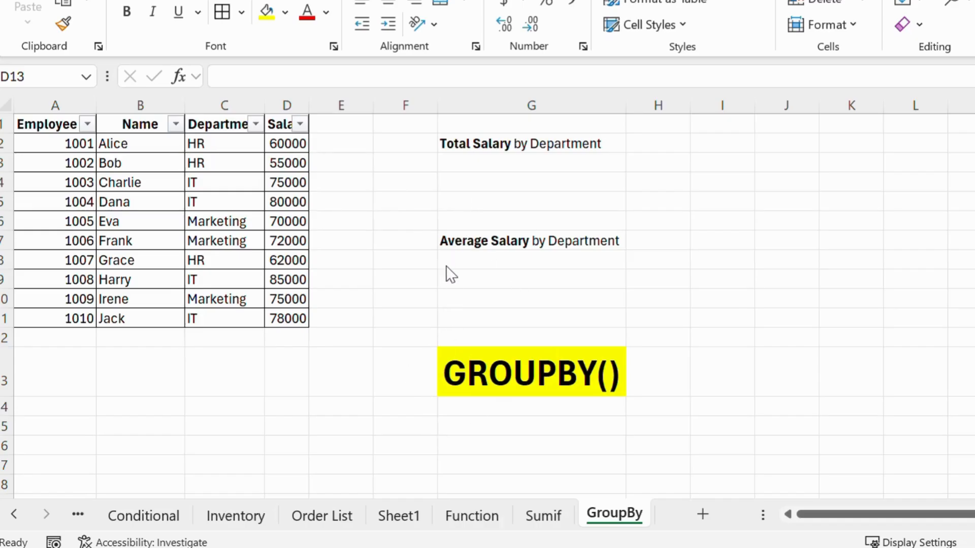
{"action": "left_click", "coordinate": [496, 388]}
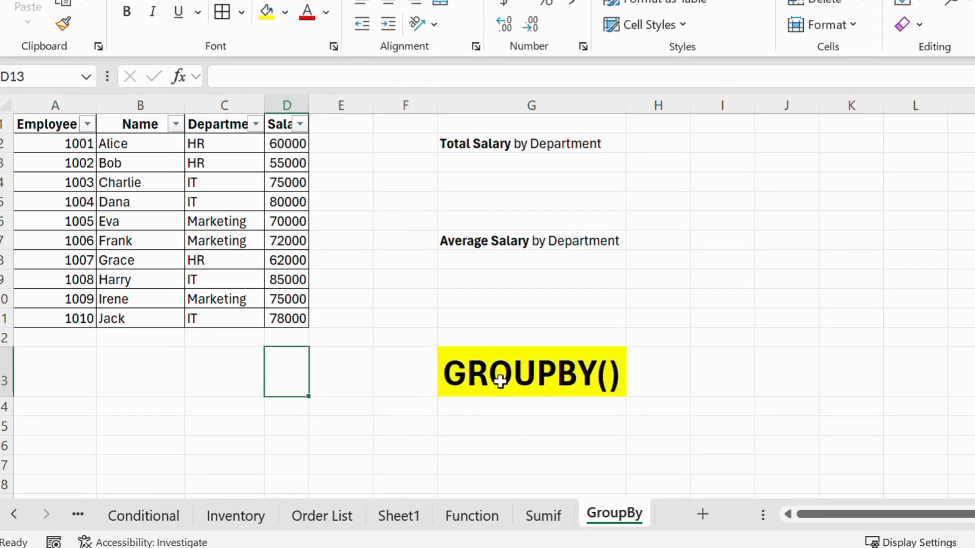
{"action": "left_click", "coordinate": [537, 384]}
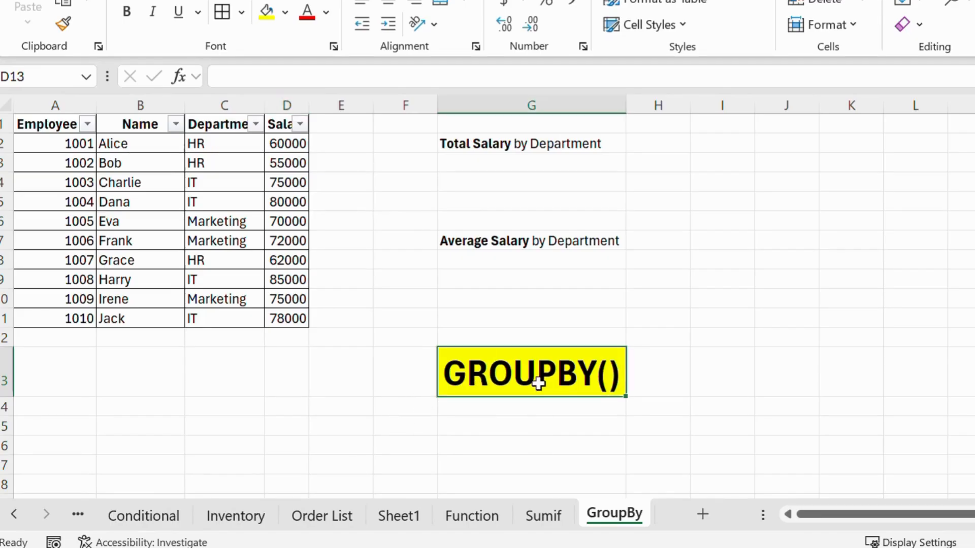
{"action": "left_click", "coordinate": [370, 387]}
{"action": "left_click", "coordinate": [512, 387]}
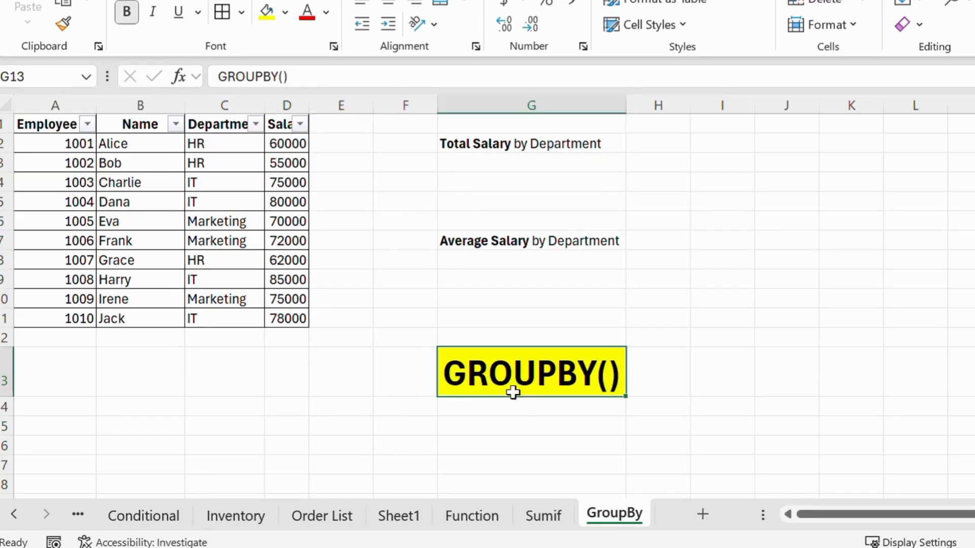
{"action": "left_click", "coordinate": [472, 431]}
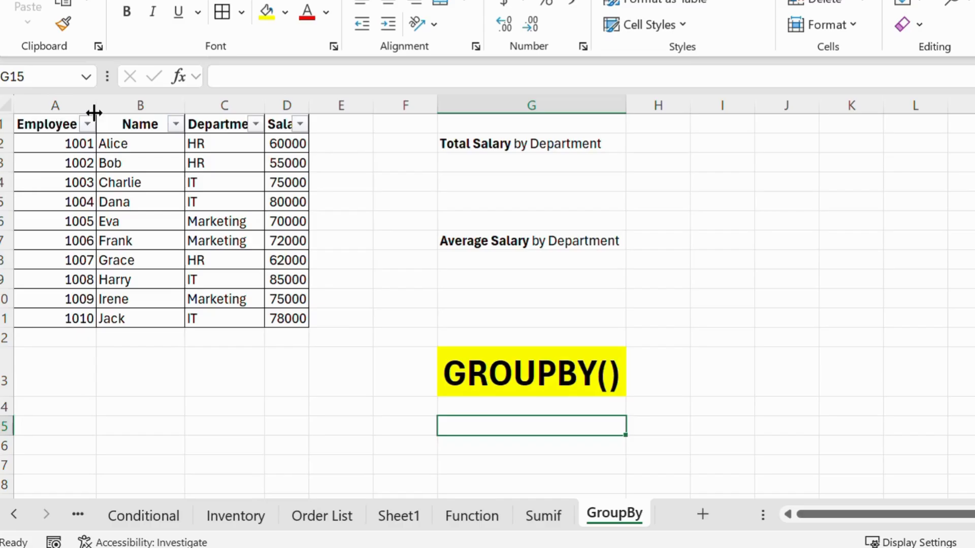
Widen columns A, C and D so the Employee ID, Department and Salary headers are readable
{"action": "left_click_drag", "start_coordinate": [94, 110], "coordinate": [114, 110]}
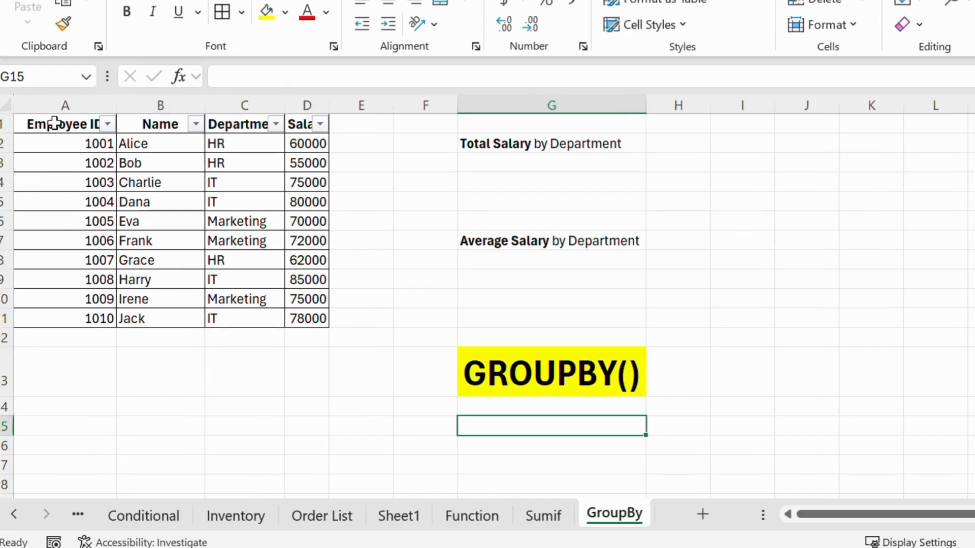
{"action": "left_click", "coordinate": [48, 124]}
{"action": "left_click", "coordinate": [155, 127]}
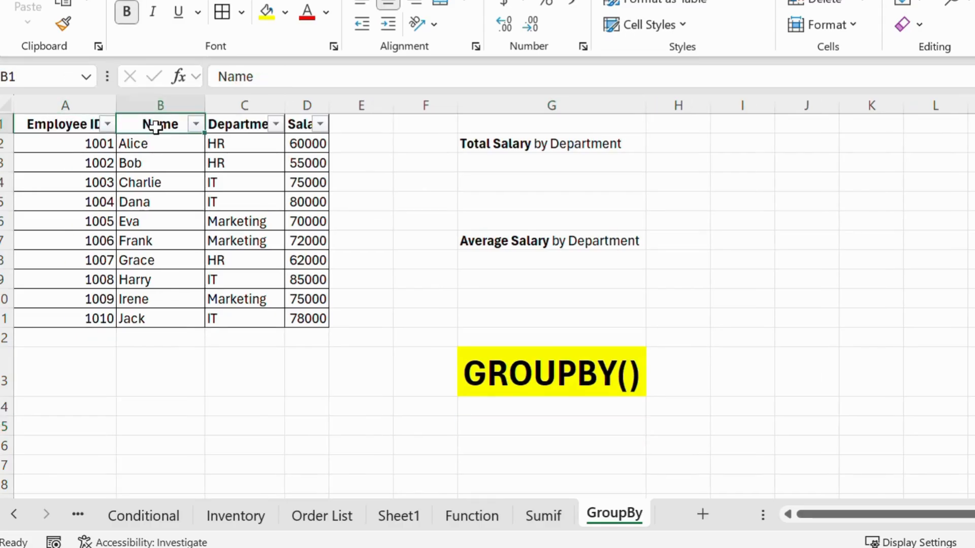
{"action": "left_click", "coordinate": [253, 128]}
{"action": "double_click", "coordinate": [284, 108]}
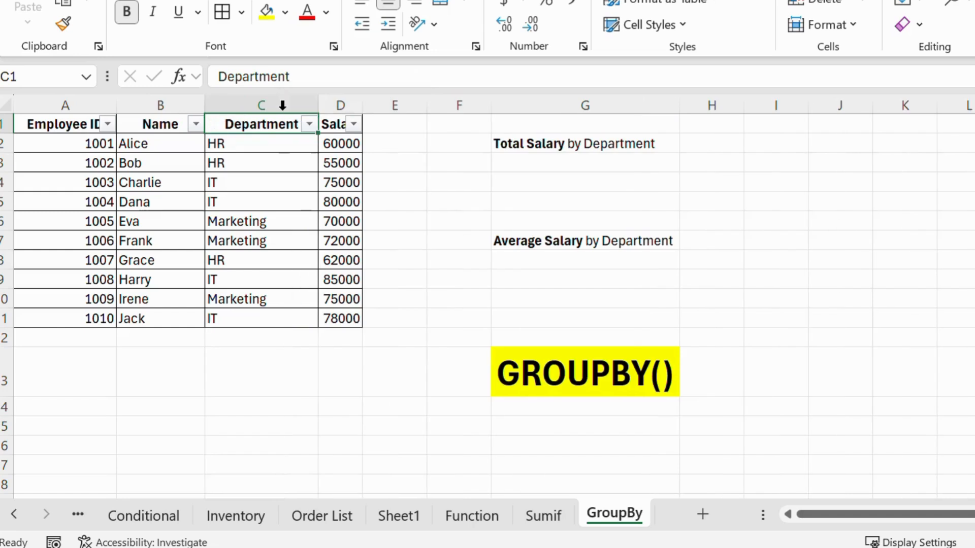
{"action": "left_click_drag", "start_coordinate": [359, 108], "coordinate": [380, 105]}
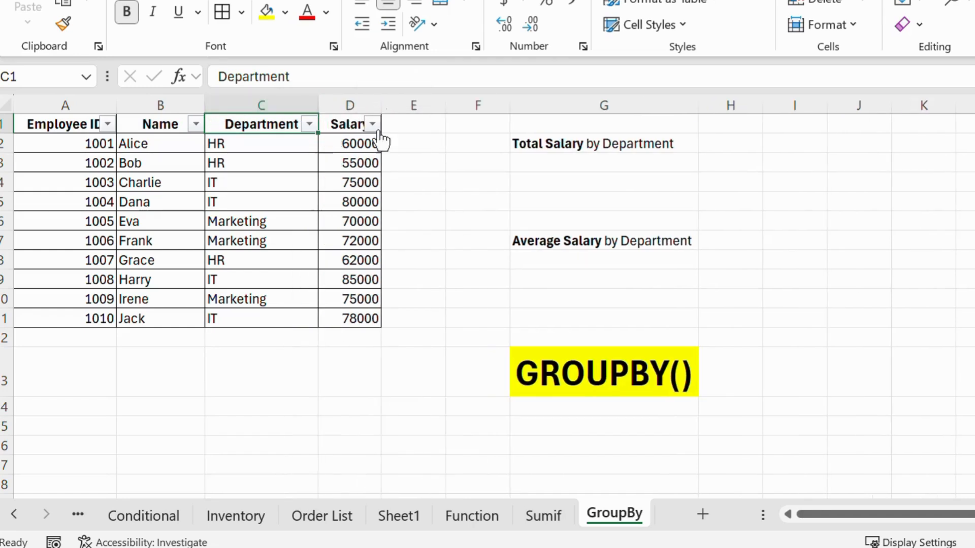
{"action": "left_click_drag", "start_coordinate": [59, 148], "coordinate": [183, 161]}
{"action": "left_click", "coordinate": [236, 146]}
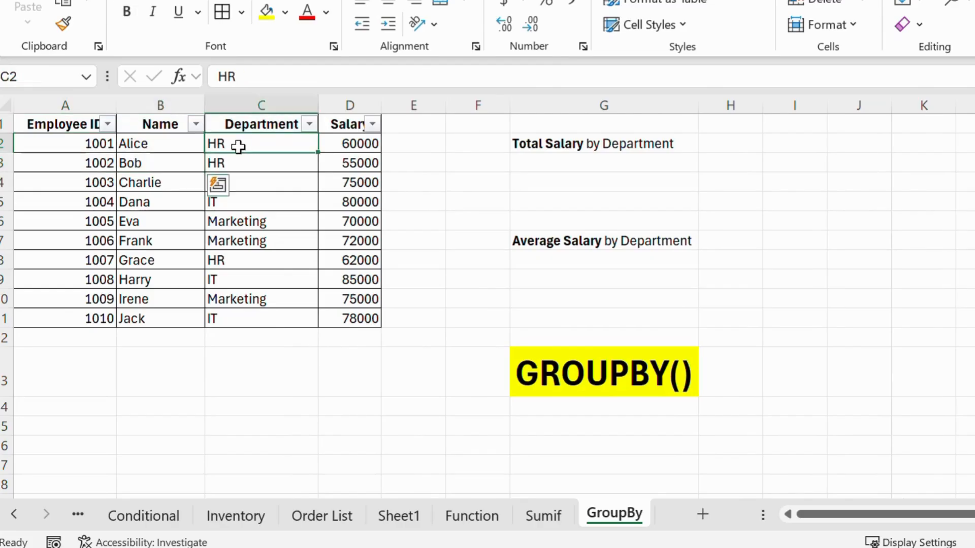
{"action": "left_click_drag", "start_coordinate": [236, 146], "coordinate": [244, 164]}
{"action": "left_click_drag", "start_coordinate": [359, 144], "coordinate": [102, 344]}
{"action": "left_click", "coordinate": [417, 207]}
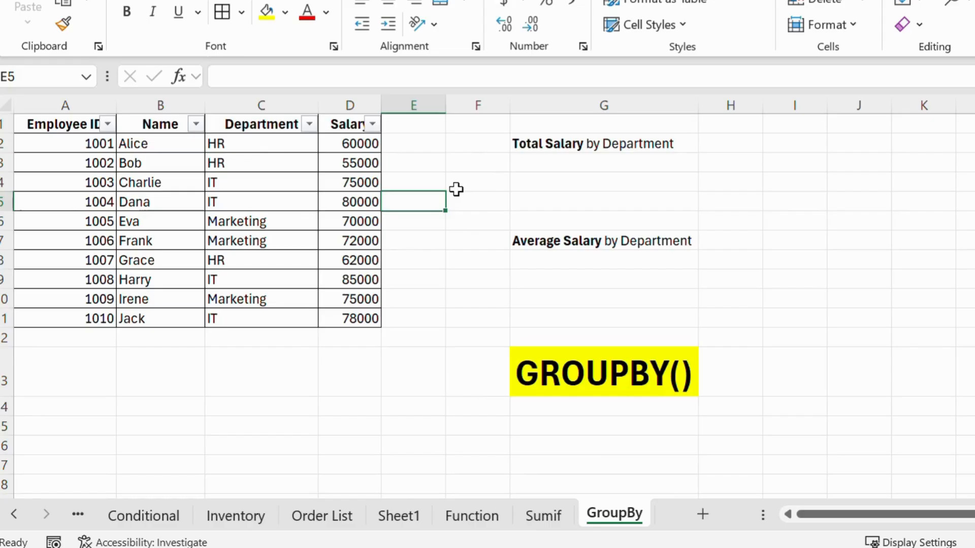
{"action": "left_click_drag", "start_coordinate": [257, 145], "coordinate": [264, 242]}
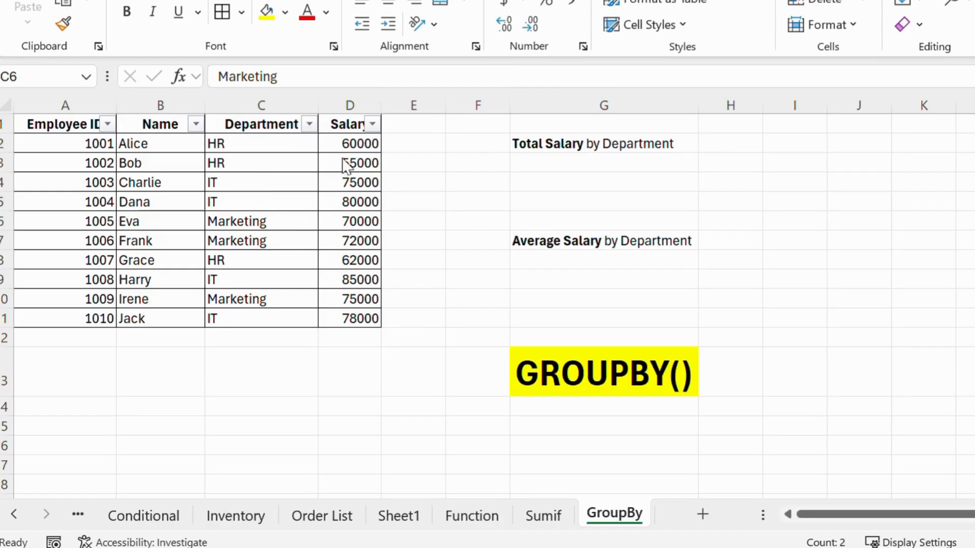
Narrow the empty column F between the employee table and the summary labels
{"action": "left_click", "coordinate": [508, 112]}
{"action": "left_click", "coordinate": [499, 148]}
{"action": "left_click_drag", "start_coordinate": [510, 103], "coordinate": [463, 107]}
{"action": "left_click", "coordinate": [608, 349]}
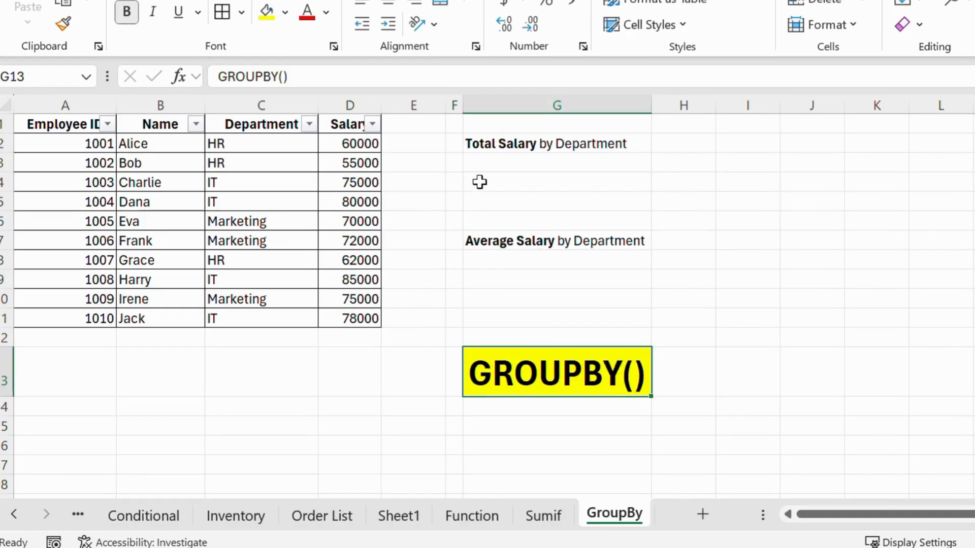
{"action": "left_click", "coordinate": [510, 149]}
{"action": "left_click", "coordinate": [659, 146]}
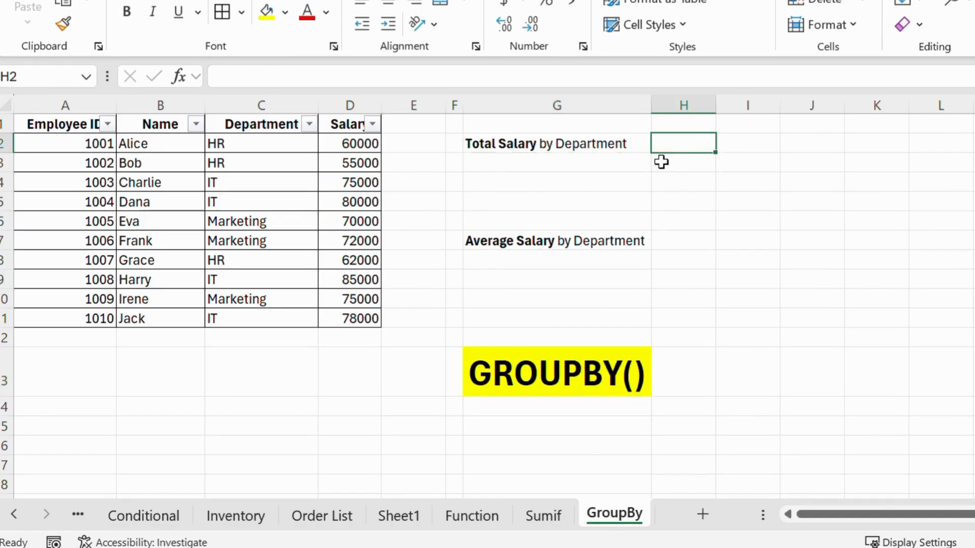
{"action": "left_click", "coordinate": [574, 146]}
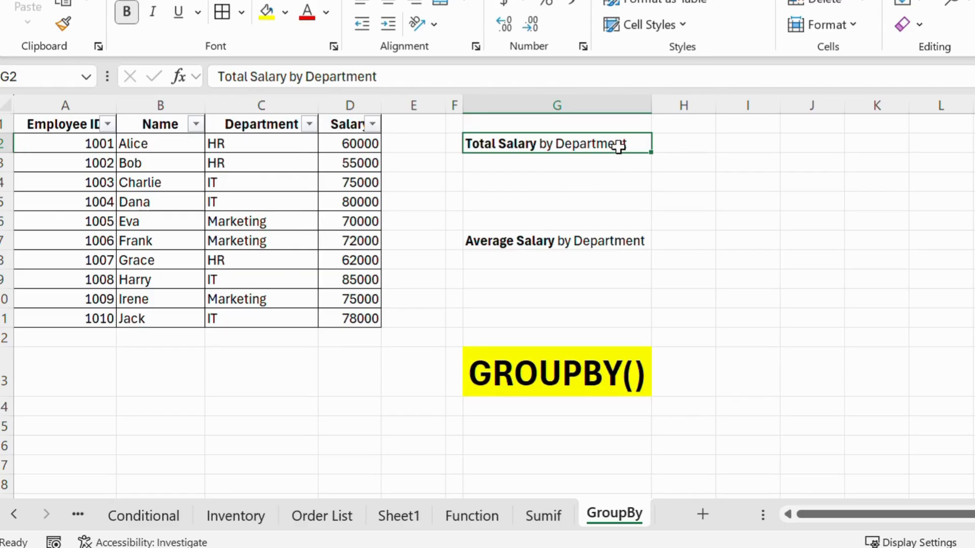
Start a GROUPBY formula in H2 with the department cells C2:C11 as its row fields
{"action": "left_click", "coordinate": [678, 147]}
{"action": "type", "text": "="}
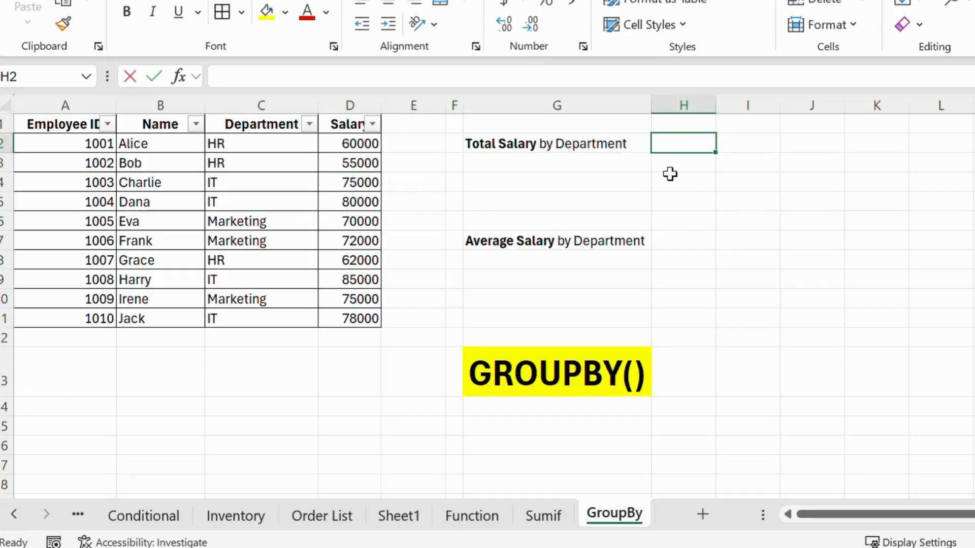
{"action": "type", "text": "gr"}
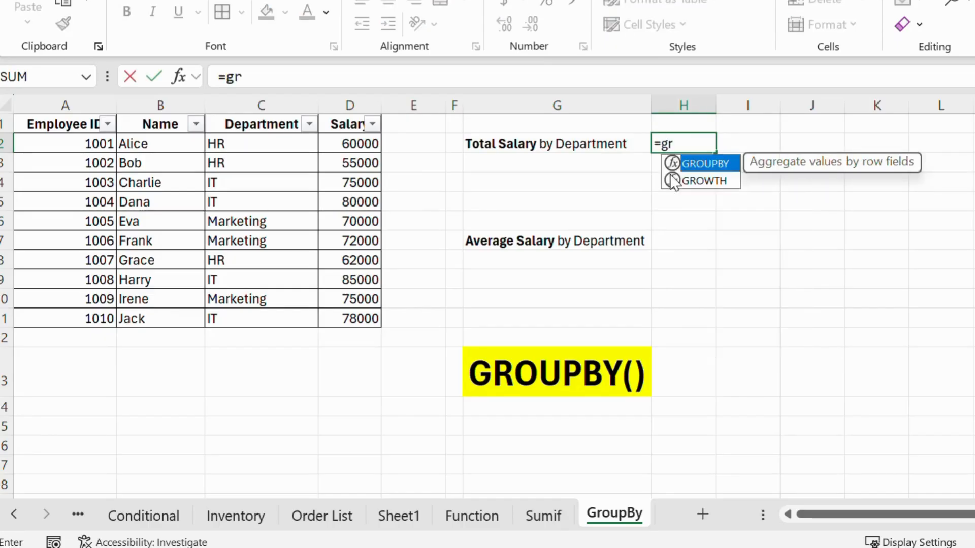
{"action": "type", "text": "ou"}
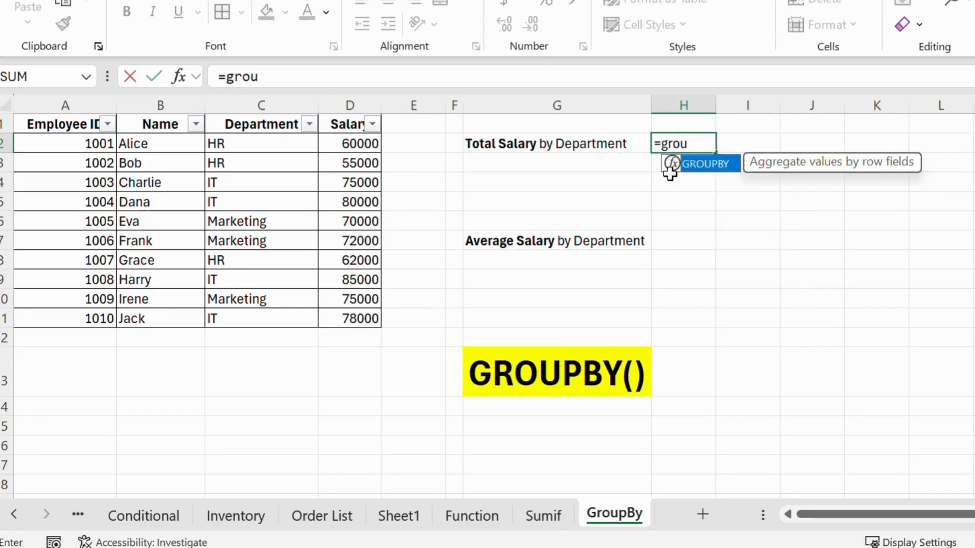
{"action": "double_click", "coordinate": [671, 170]}
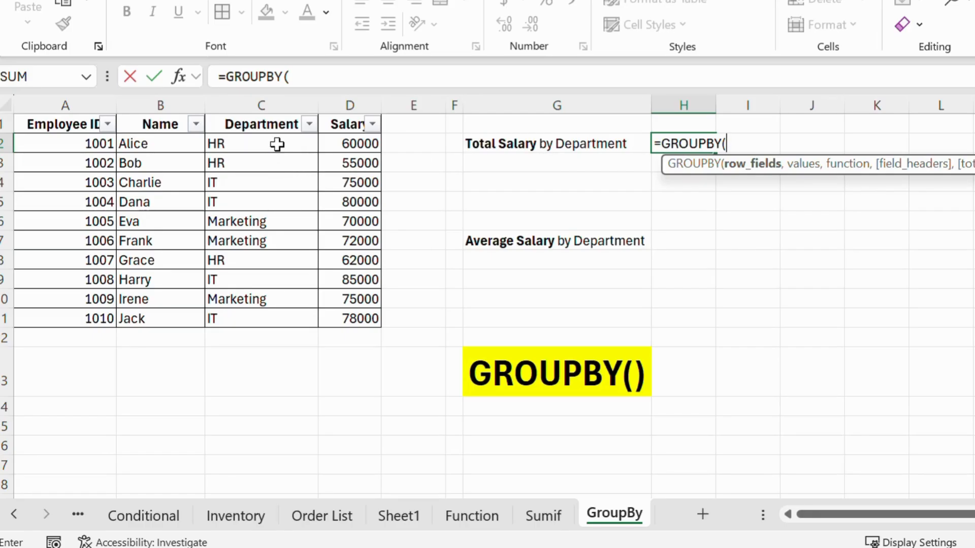
{"action": "left_click", "coordinate": [273, 103]}
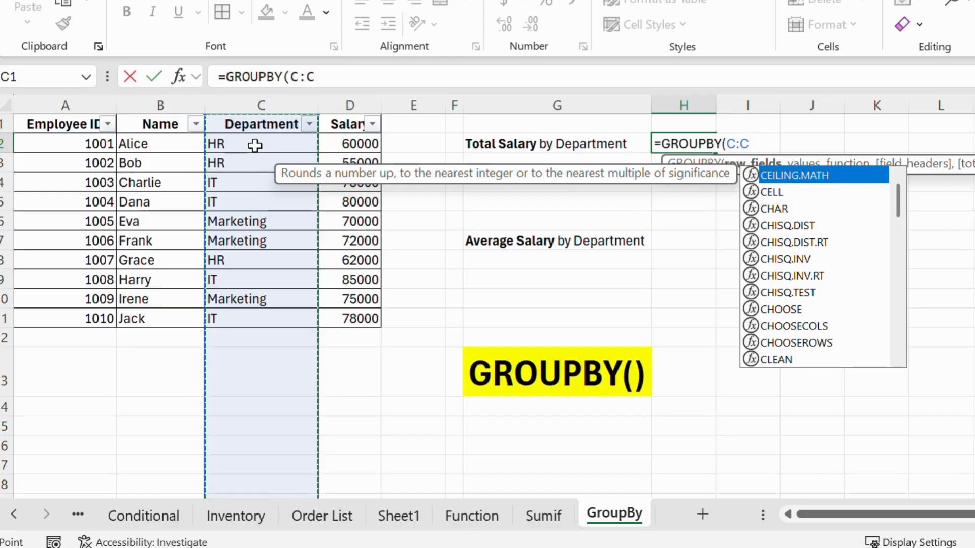
{"action": "left_click_drag", "start_coordinate": [256, 140], "coordinate": [263, 319]}
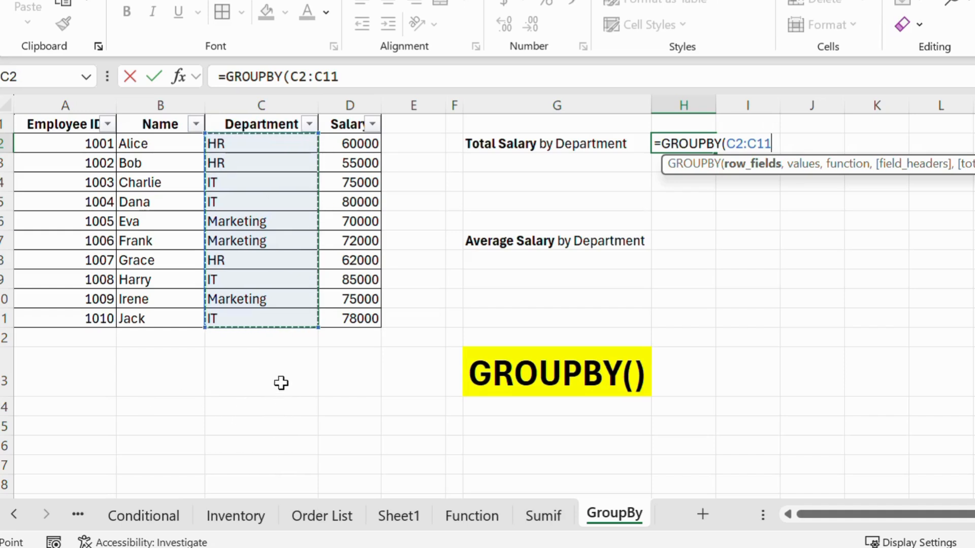
{"action": "left_click_drag", "start_coordinate": [255, 143], "coordinate": [270, 315]}
{"action": "left_click", "coordinate": [259, 104]}
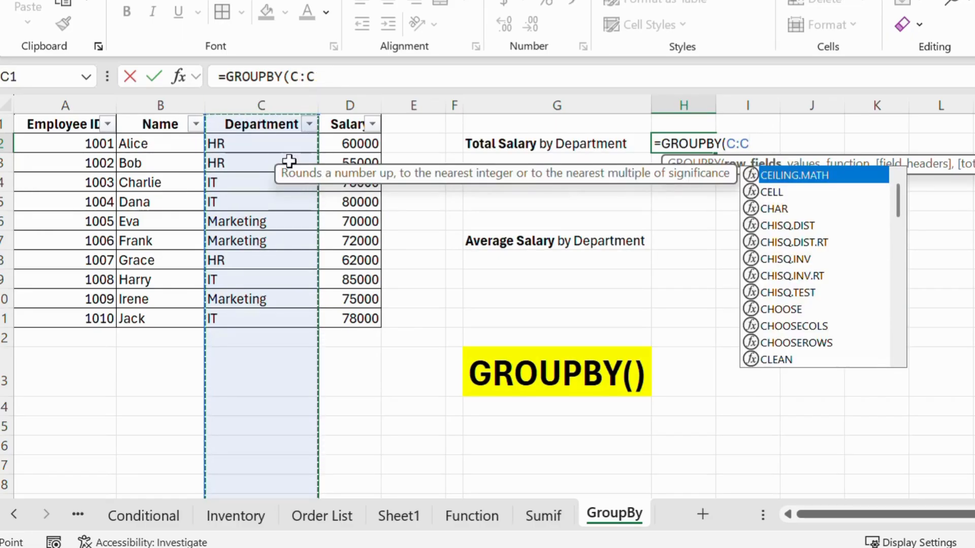
{"action": "left_click_drag", "start_coordinate": [271, 146], "coordinate": [285, 318]}
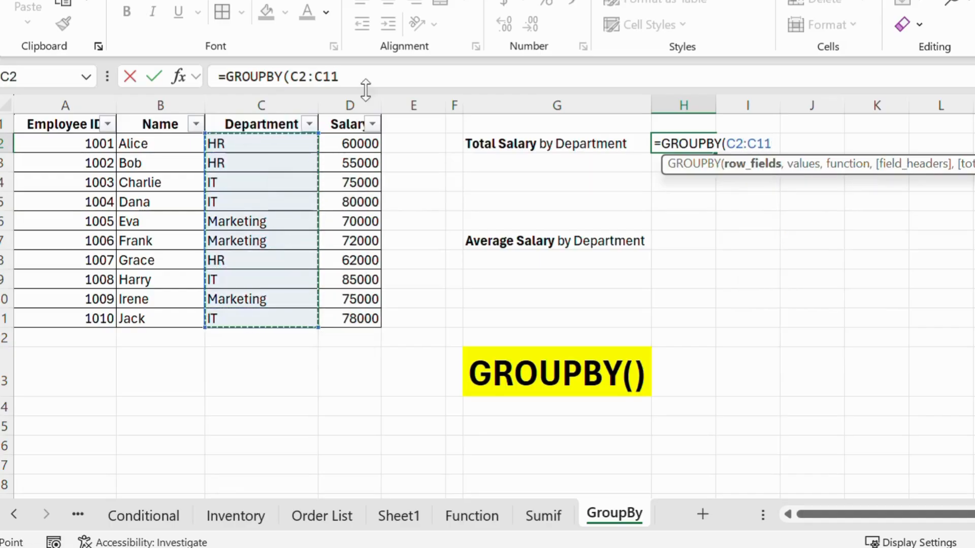
Complete the GROUPBY formula in H2 with the salaries D2:D11 as values and SUM as the function
{"action": "type", "text": ","}
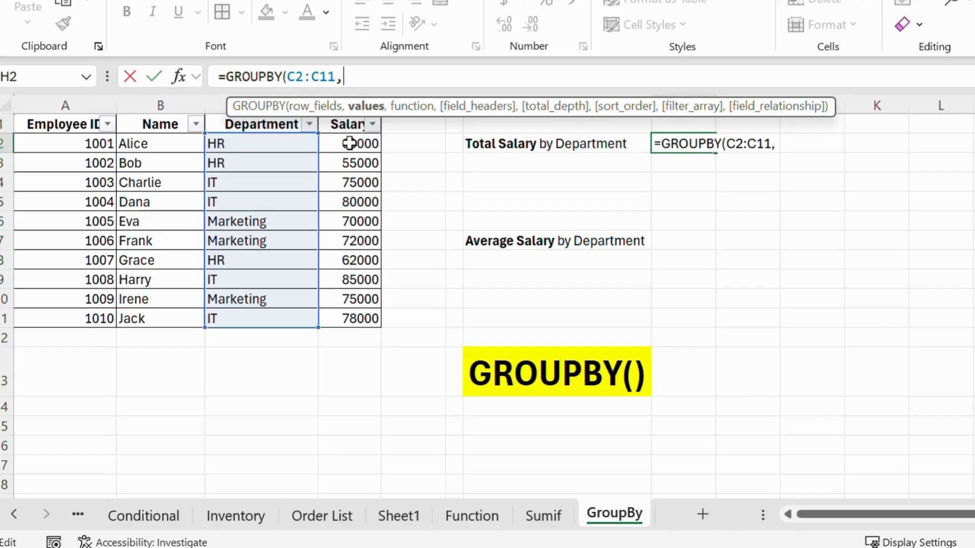
{"action": "left_click_drag", "start_coordinate": [349, 143], "coordinate": [363, 320]}
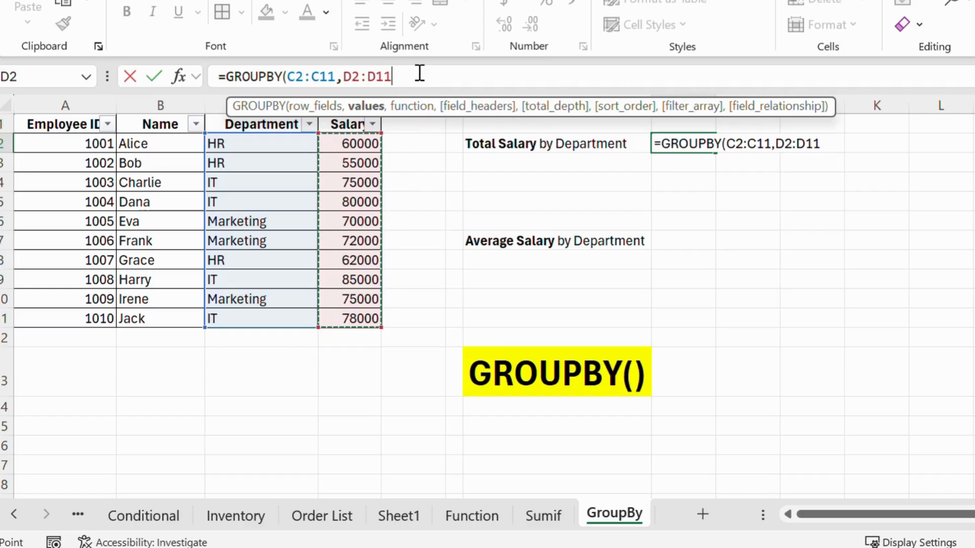
{"action": "type", "text": ","}
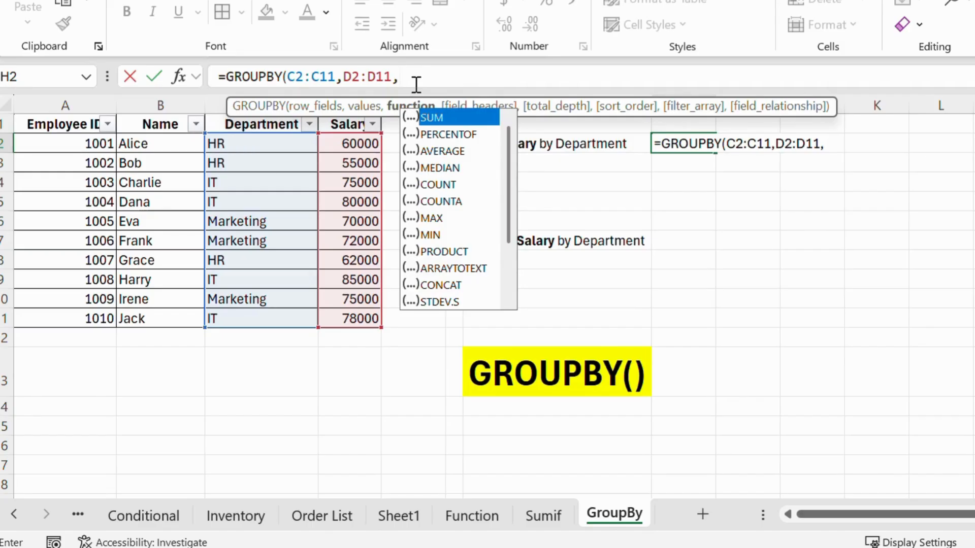
{"action": "scroll", "coordinate": [467, 193], "scroll_direction": "down", "scroll_amount": 3}
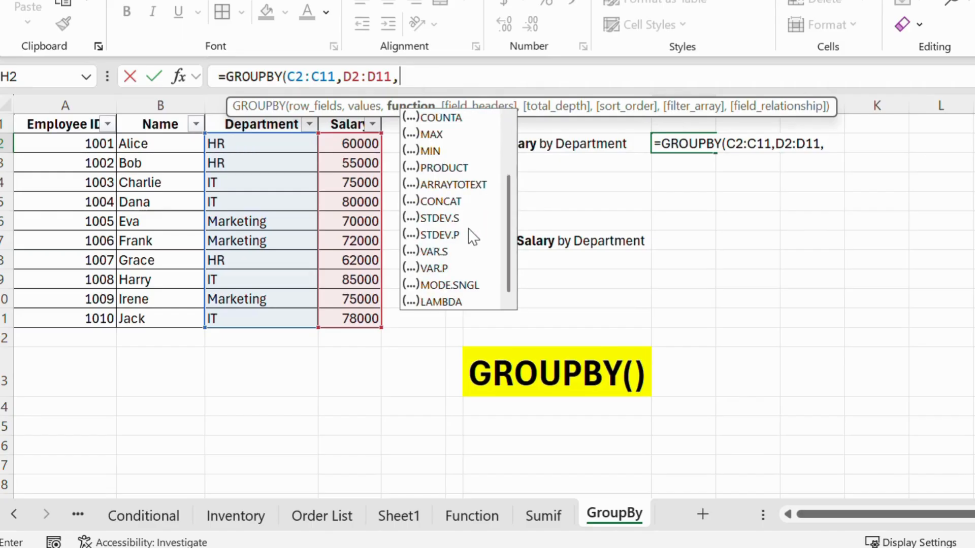
{"action": "scroll", "coordinate": [447, 245], "scroll_direction": "up", "scroll_amount": 3}
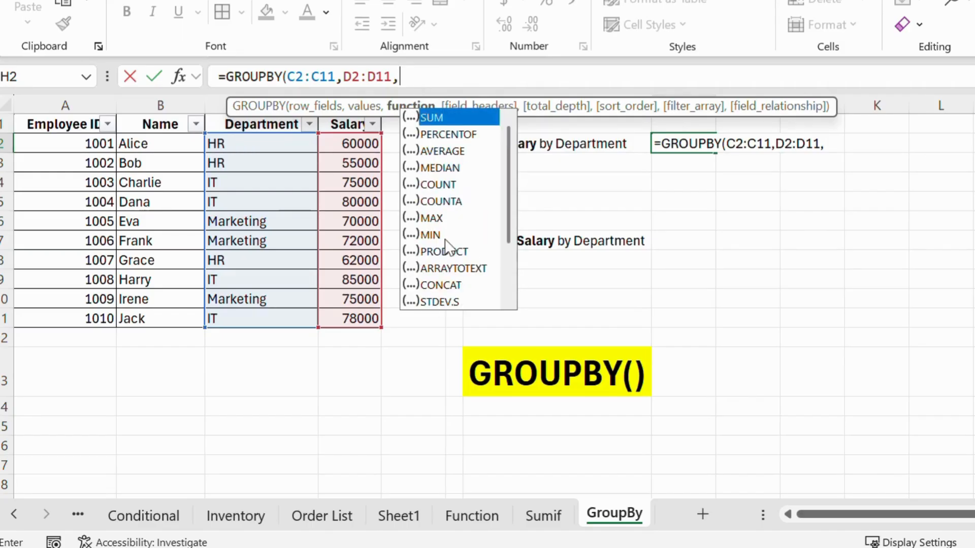
{"action": "double_click", "coordinate": [448, 120]}
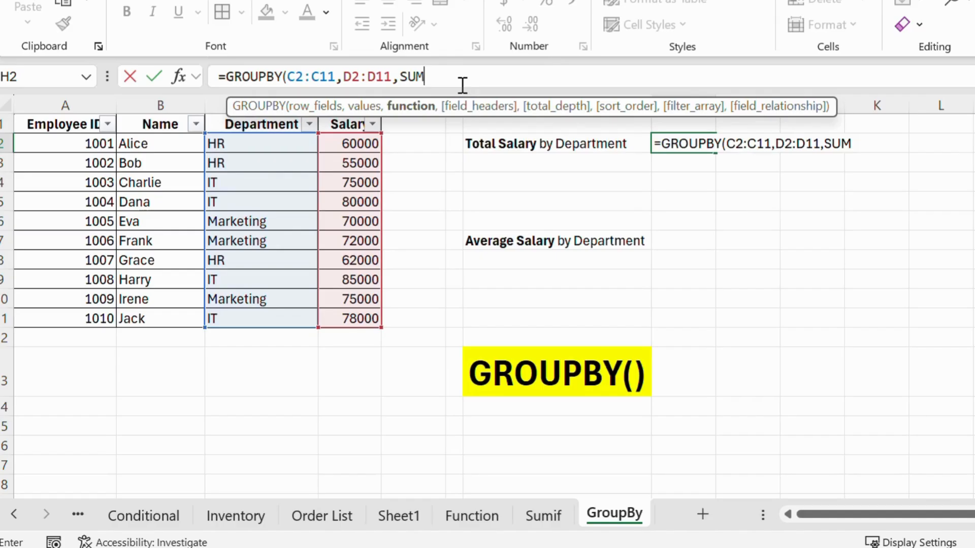
{"action": "type", "text": ")"}
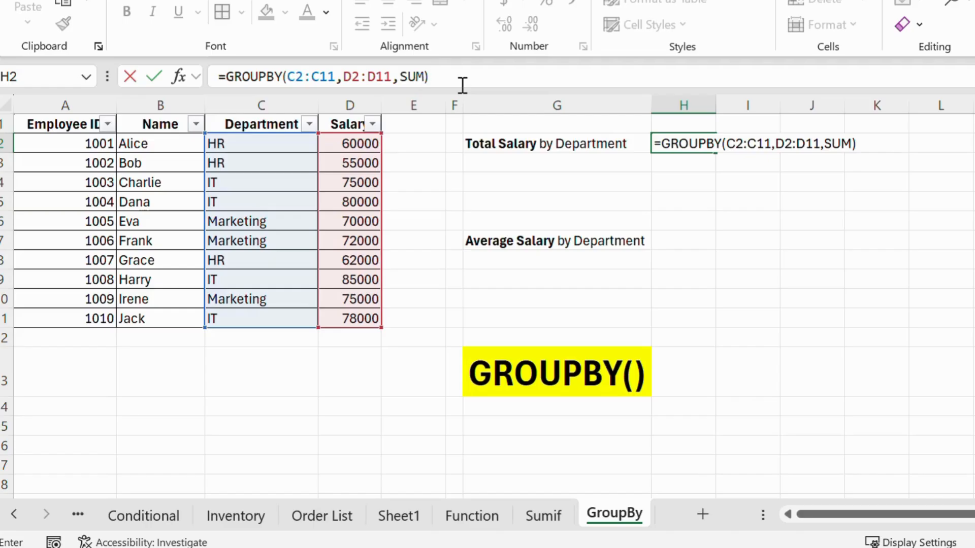
{"action": "key", "text": "Return"}
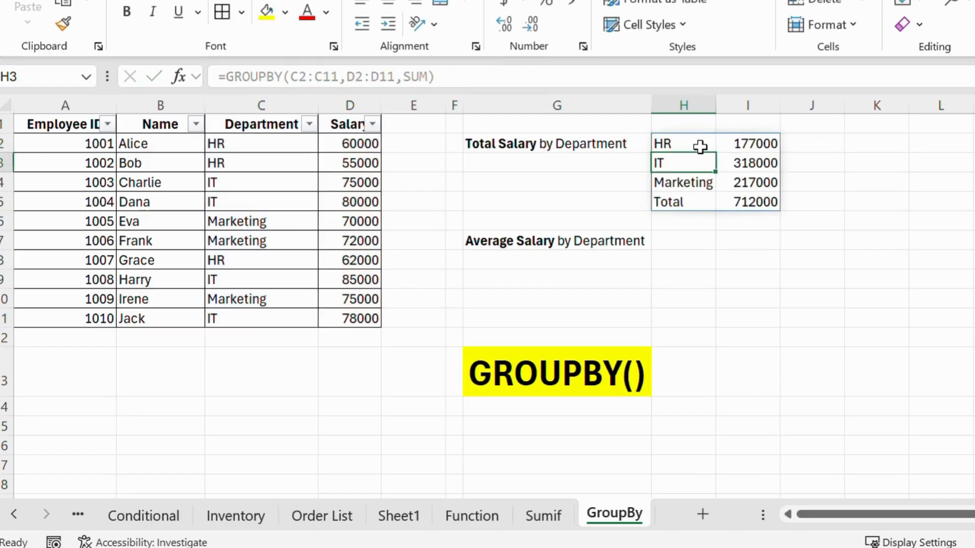
Examine the total salary results in H2:I5 for each department and the overall total
{"action": "left_click_drag", "start_coordinate": [688, 146], "coordinate": [753, 200]}
{"action": "left_click", "coordinate": [618, 180]}
{"action": "left_click_drag", "start_coordinate": [677, 144], "coordinate": [737, 145]}
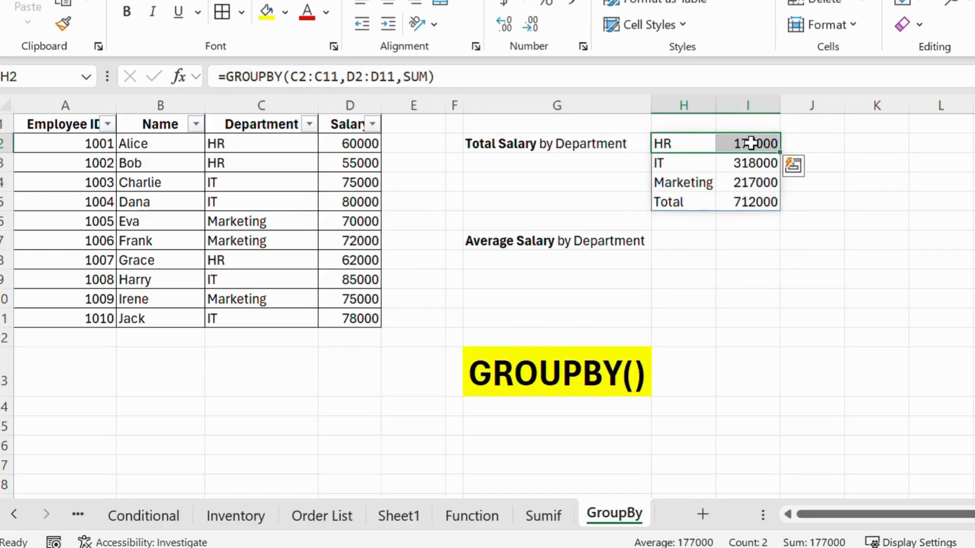
{"action": "left_click", "coordinate": [688, 166]}
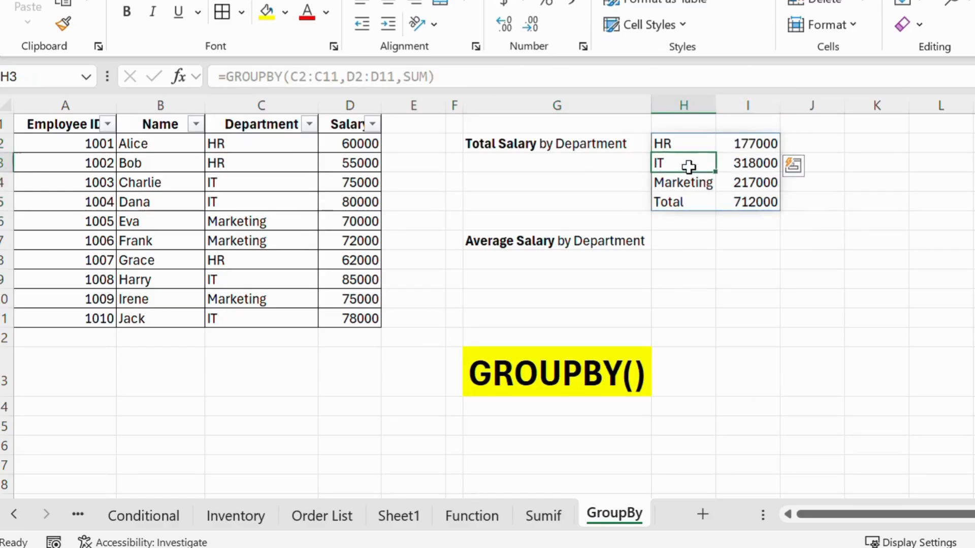
{"action": "left_click_drag", "start_coordinate": [714, 166], "coordinate": [744, 165]}
{"action": "left_click", "coordinate": [679, 186]}
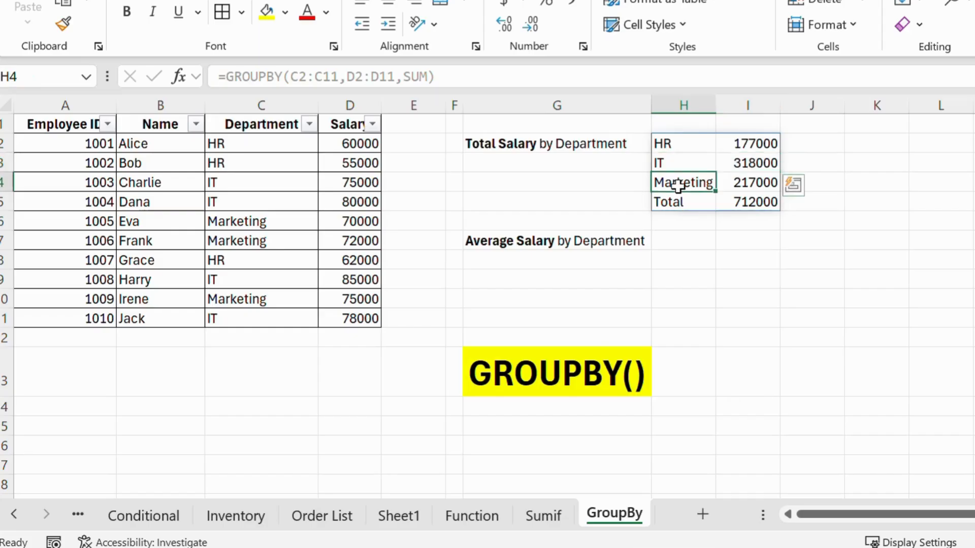
{"action": "left_click_drag", "start_coordinate": [678, 186], "coordinate": [740, 183]}
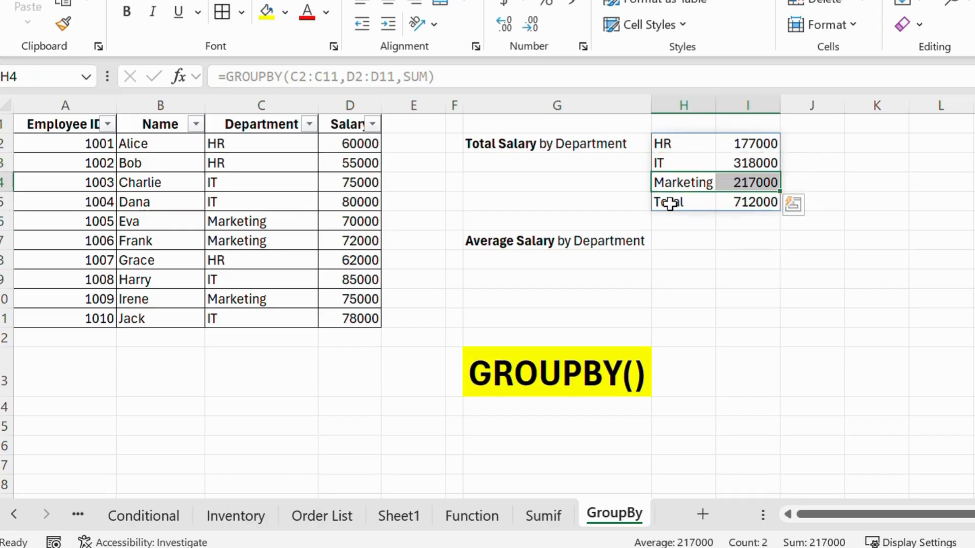
{"action": "left_click_drag", "start_coordinate": [671, 203], "coordinate": [739, 208]}
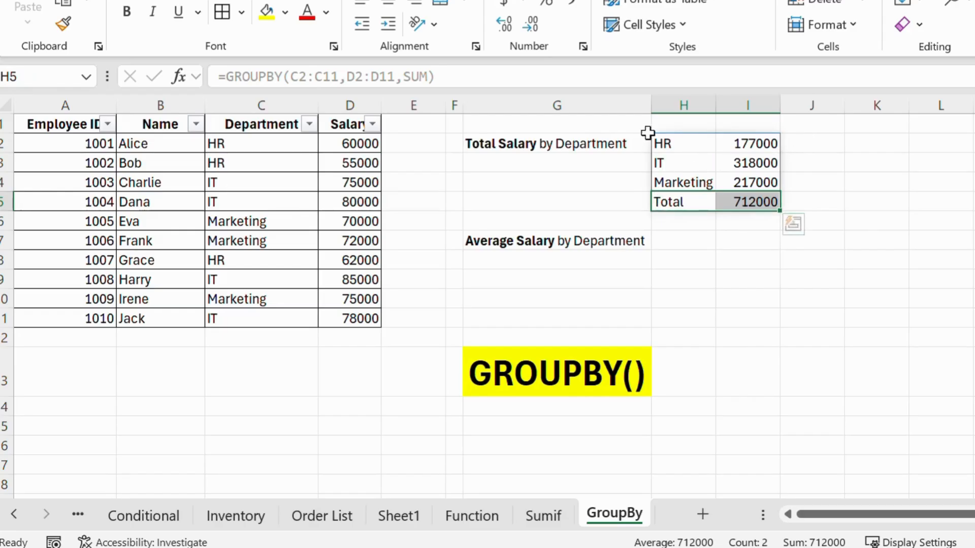
Compare the Total Salary by Department label with its GROUPBY results, then examine the HR total in H2:I2
{"action": "left_click", "coordinate": [620, 143]}
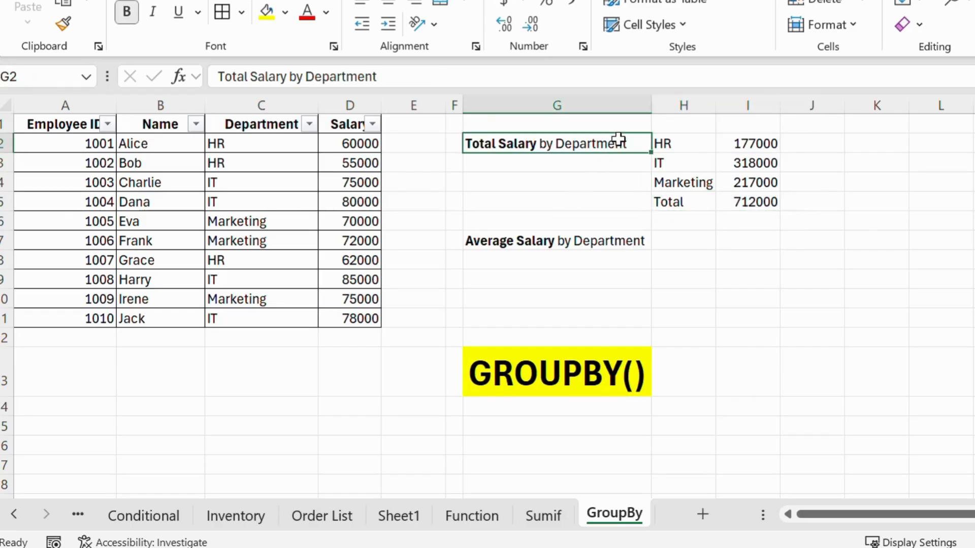
{"action": "left_click_drag", "start_coordinate": [696, 144], "coordinate": [733, 200]}
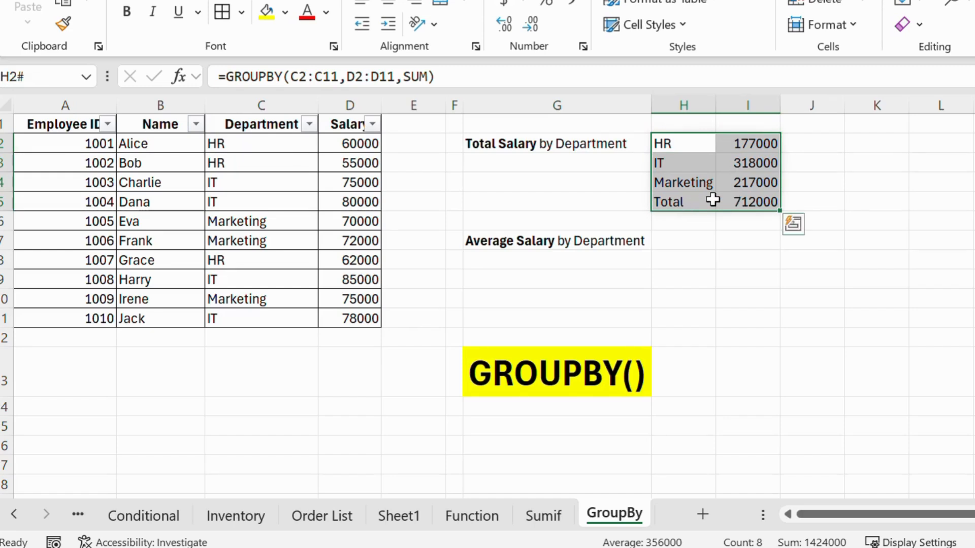
{"action": "left_click", "coordinate": [572, 206]}
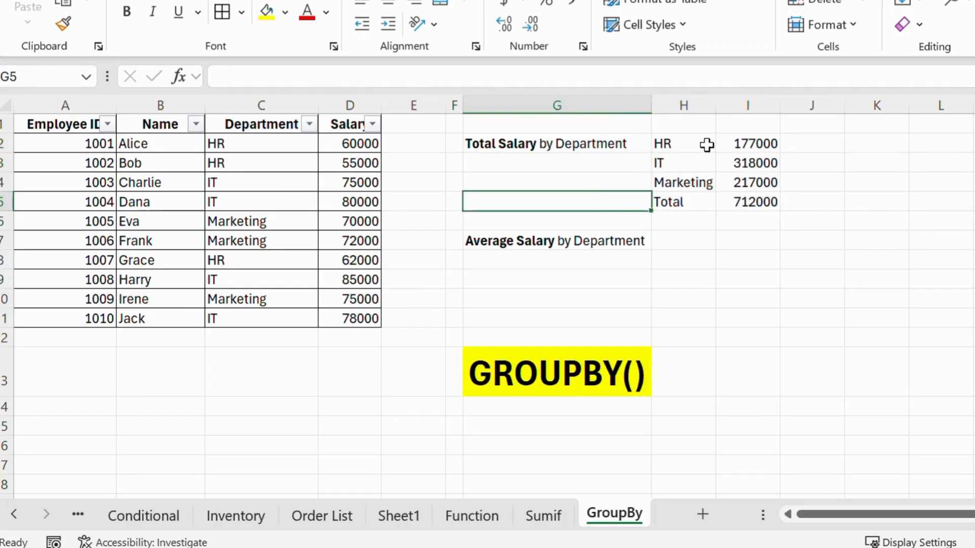
{"action": "left_click", "coordinate": [685, 143]}
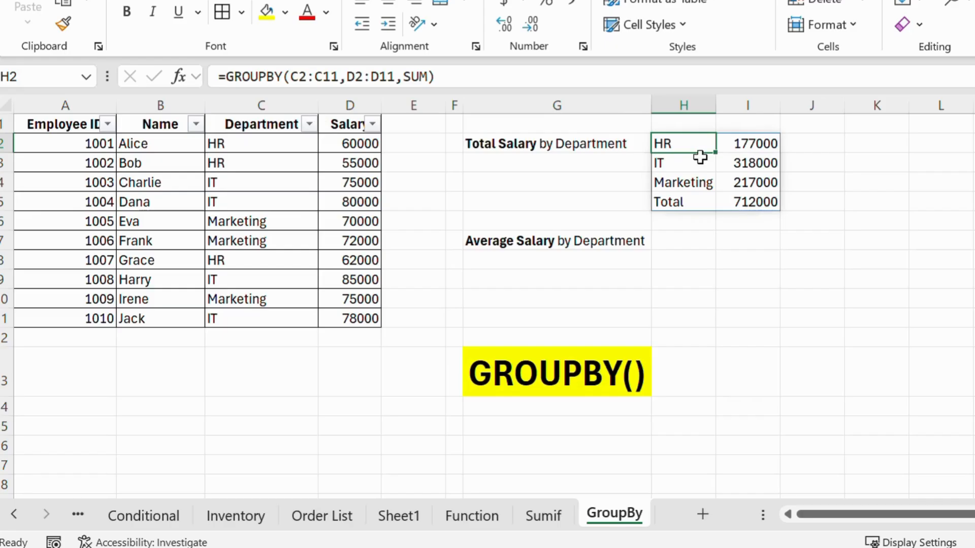
{"action": "left_click_drag", "start_coordinate": [681, 146], "coordinate": [744, 150]}
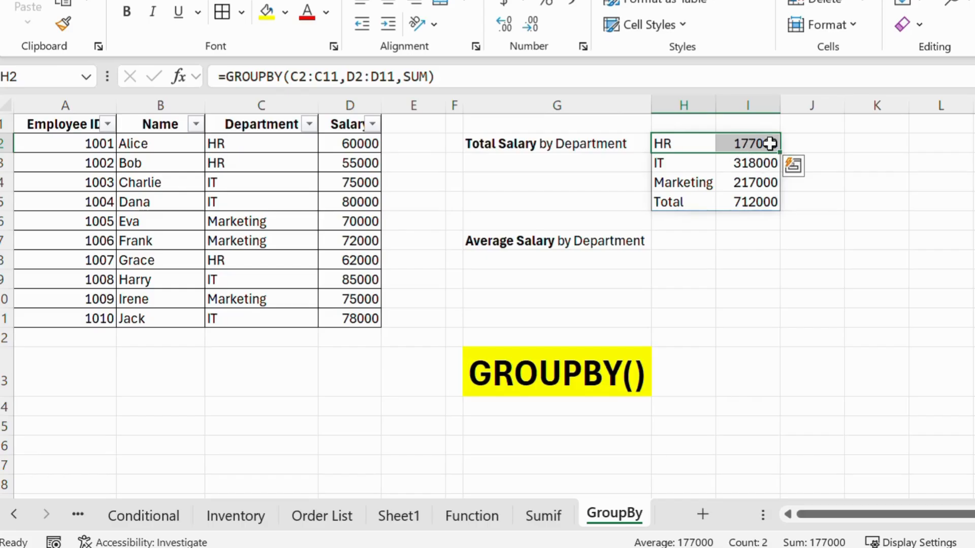
Filter the Department column to HR only and select the remaining salaries to check their sum
{"action": "left_click", "coordinate": [309, 125]}
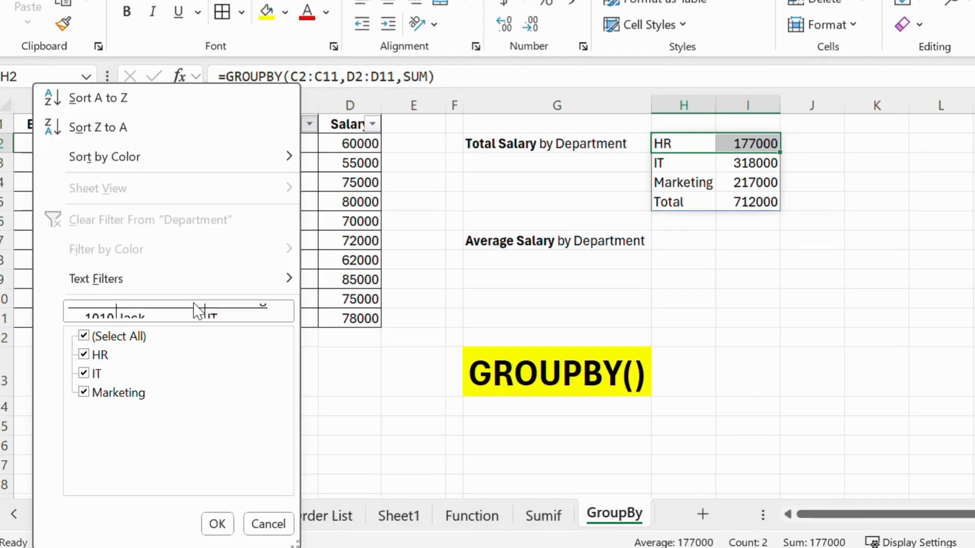
{"action": "left_click", "coordinate": [125, 336]}
{"action": "left_click", "coordinate": [83, 355]}
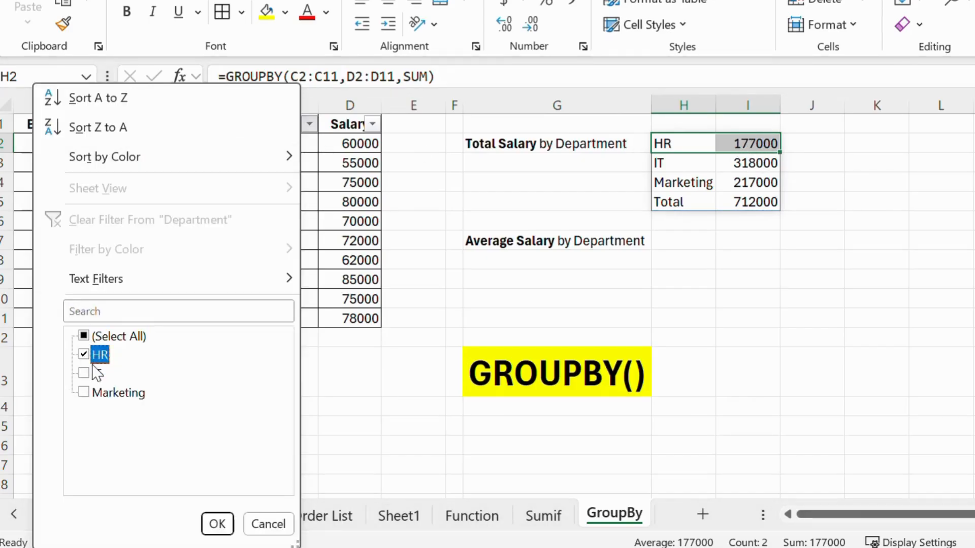
{"action": "left_click", "coordinate": [217, 524]}
{"action": "left_click_drag", "start_coordinate": [350, 145], "coordinate": [348, 180]}
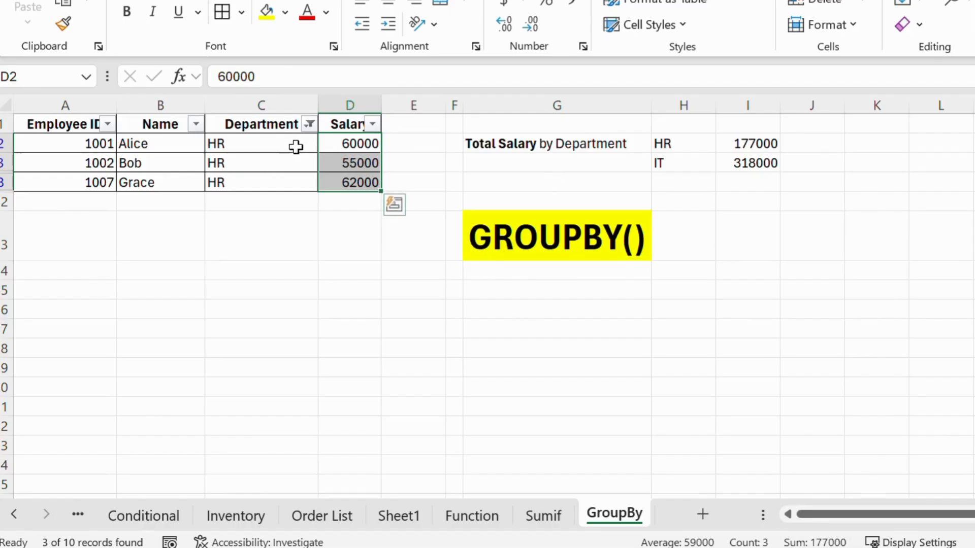
Remove the HR restriction from the Department filter so that all departments are listed
{"action": "left_click", "coordinate": [308, 123]}
{"action": "left_click", "coordinate": [142, 340]}
{"action": "left_click", "coordinate": [220, 526]}
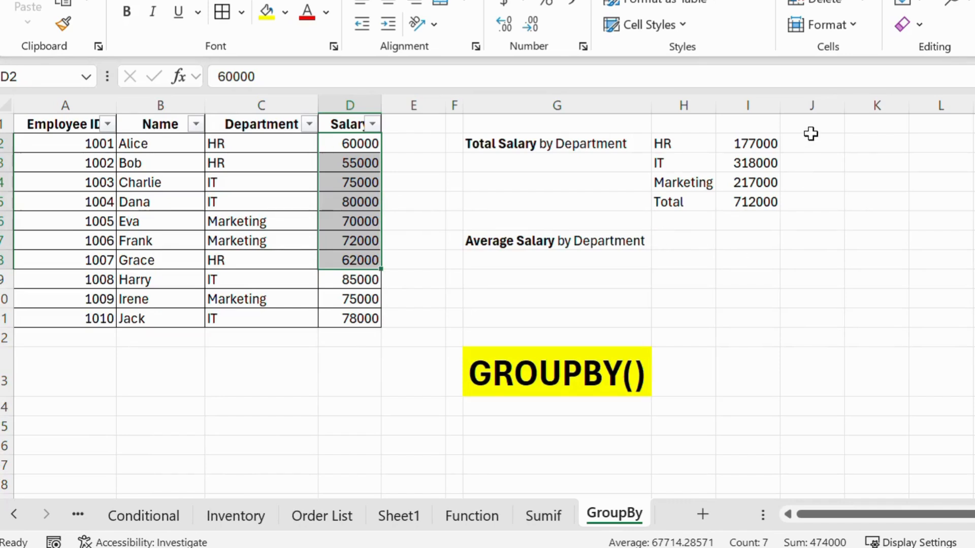
Enter a SUMIF formula in J2 that adds salaries D2:D11 where departments C2:C11 equal "HR"
{"action": "left_click", "coordinate": [815, 148]}
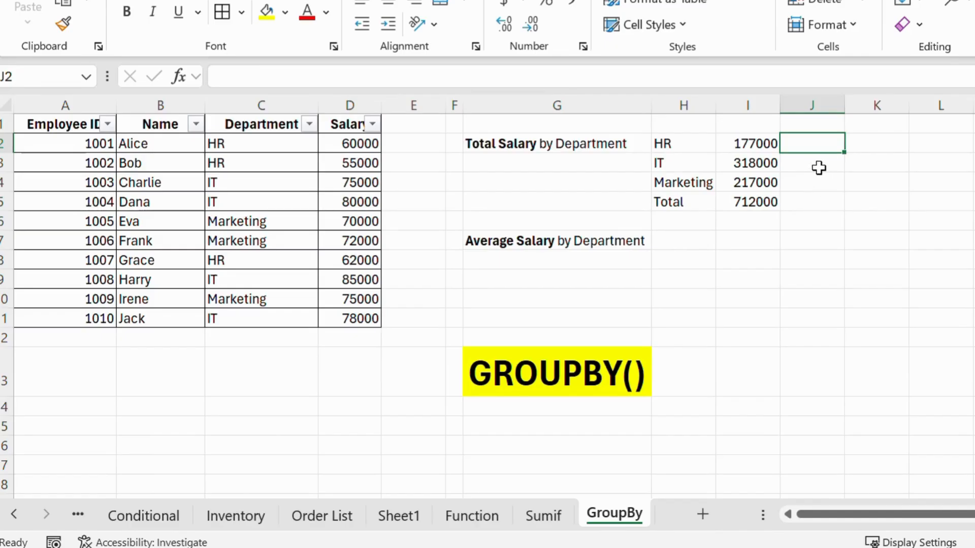
{"action": "type", "text": "=sum"}
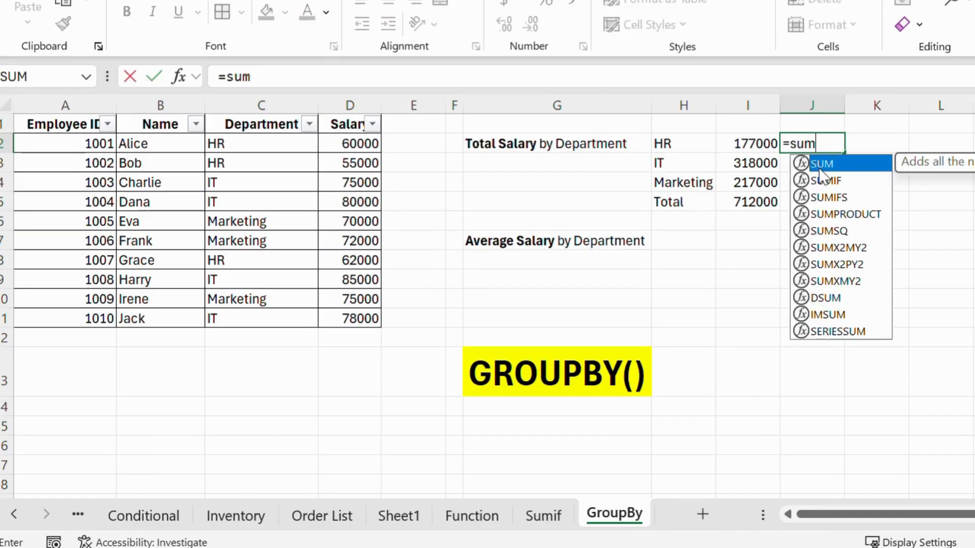
{"action": "type", "text": "if("}
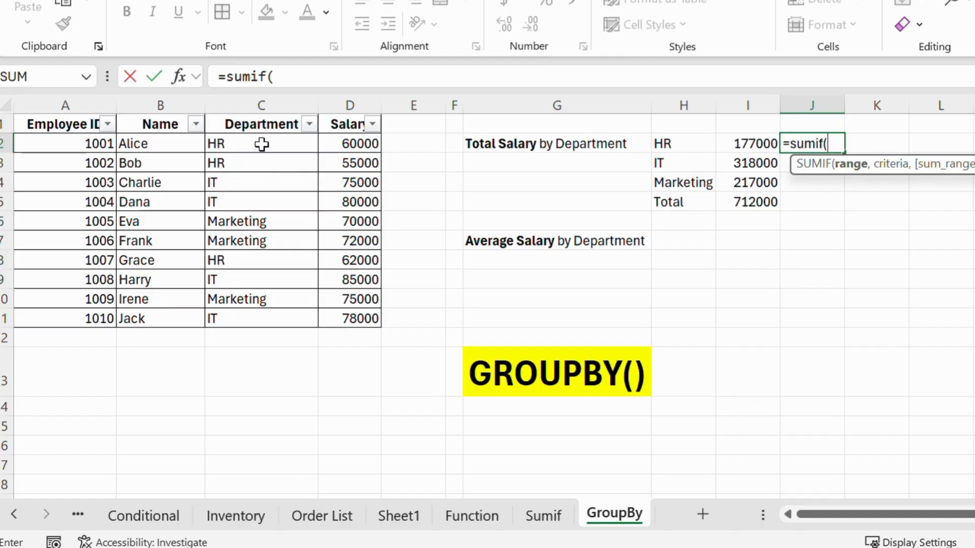
{"action": "left_click_drag", "start_coordinate": [253, 142], "coordinate": [289, 300]}
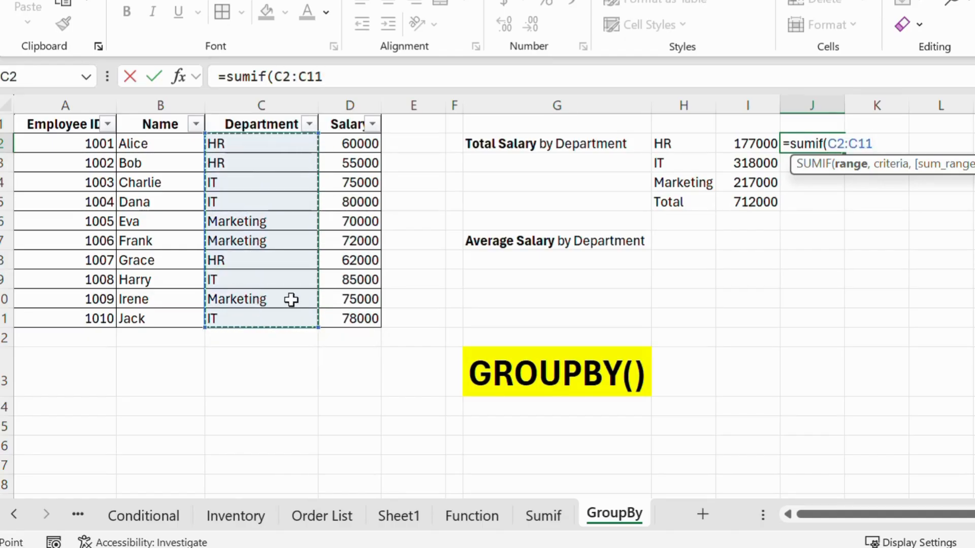
{"action": "type", "text": ",\"HR\""}
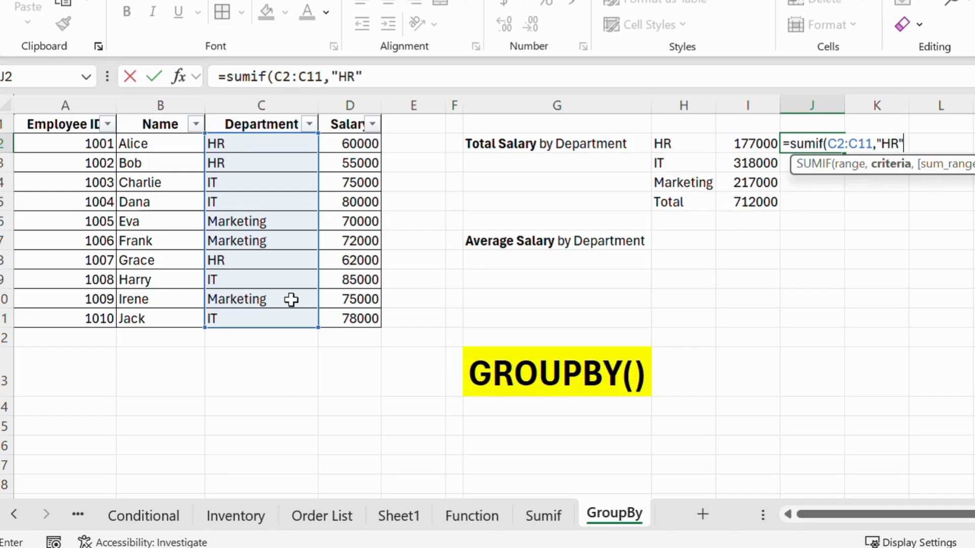
{"action": "type", "text": ","}
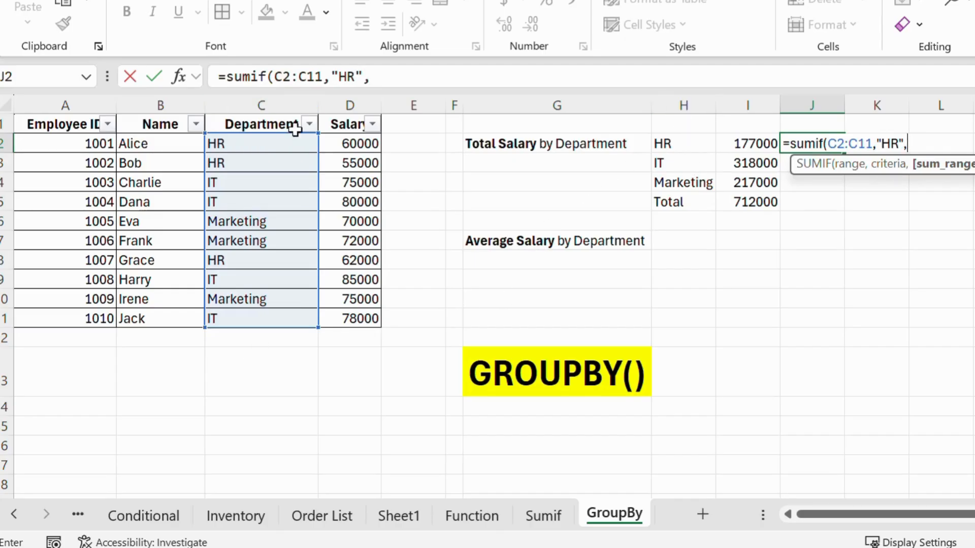
{"action": "left_click_drag", "start_coordinate": [344, 151], "coordinate": [343, 319]}
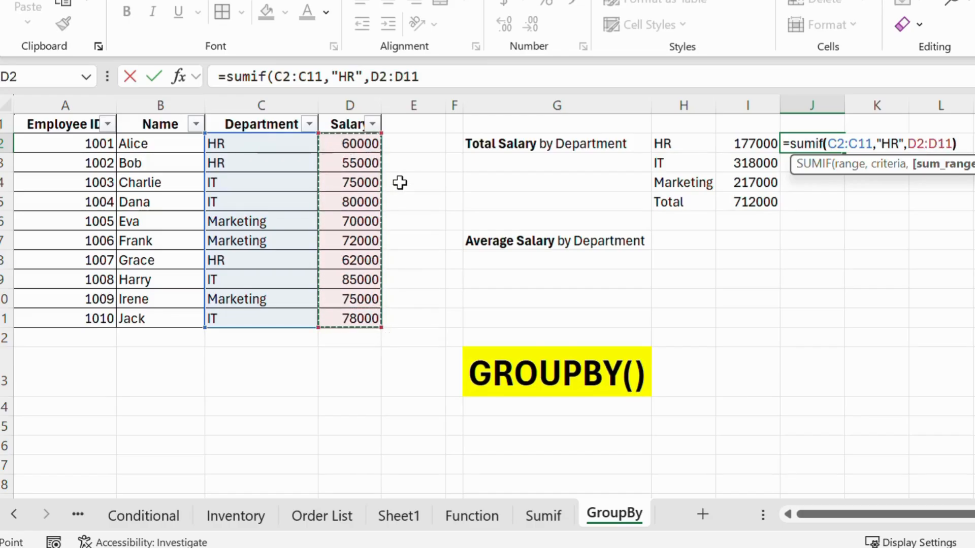
{"action": "key", "text": "Return"}
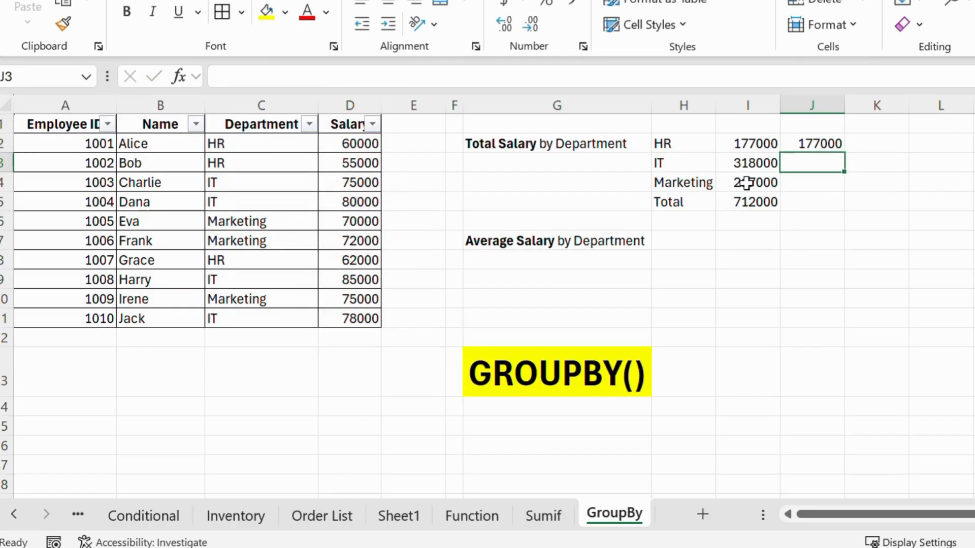
Highlight the two HR totals from GROUPBY and SUMIF in I2:J2 with yellow fill
{"action": "left_click_drag", "start_coordinate": [662, 146], "coordinate": [755, 192]}
{"action": "left_click", "coordinate": [806, 143]}
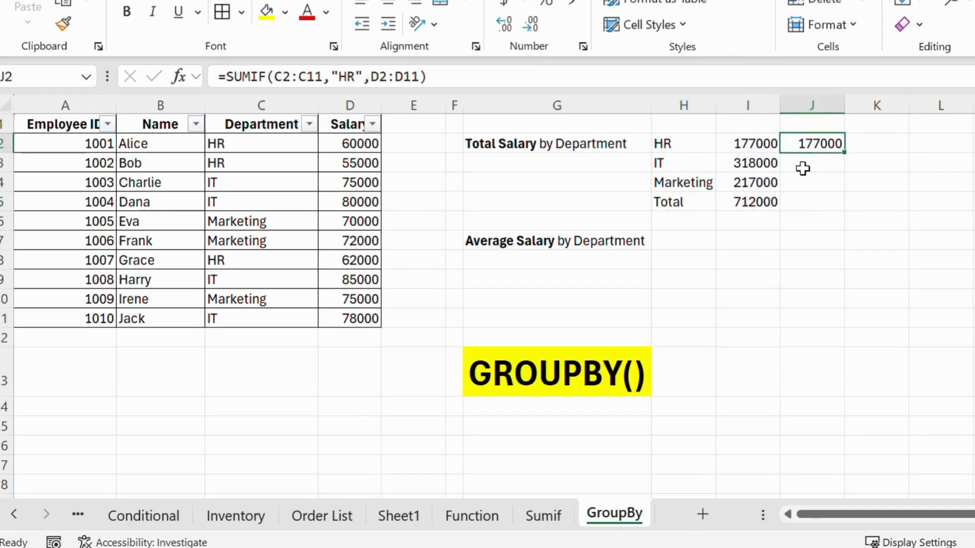
{"action": "left_click_drag", "start_coordinate": [744, 144], "coordinate": [799, 143]}
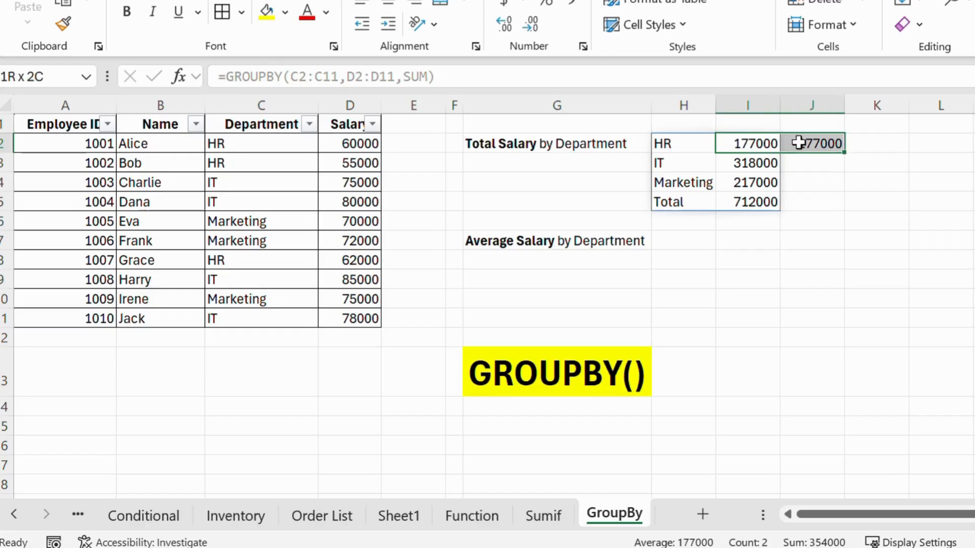
{"action": "left_click", "coordinate": [267, 15]}
{"action": "left_click", "coordinate": [846, 282]}
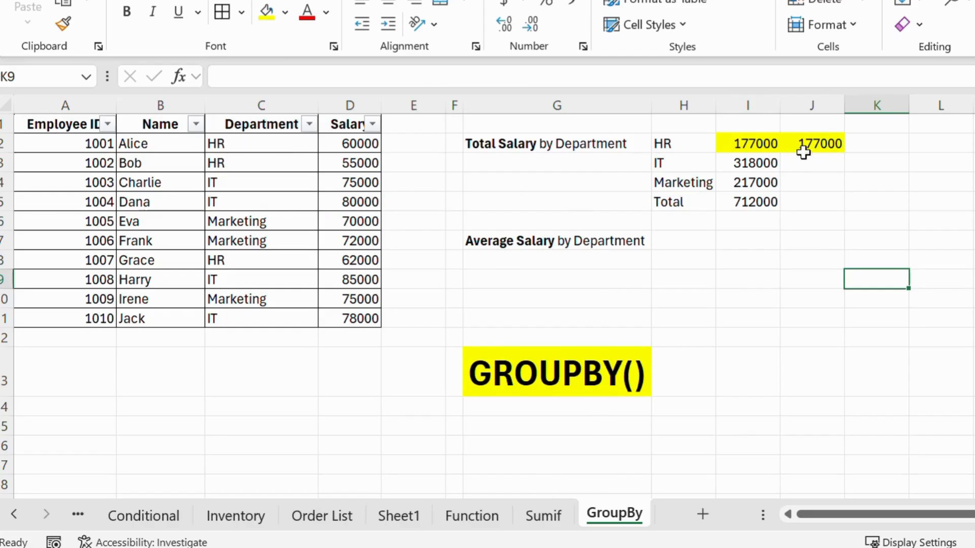
Start a GROUPBY formula in H7 for the average salary with departments C2:C11 as row fields
{"action": "left_click", "coordinate": [528, 242]}
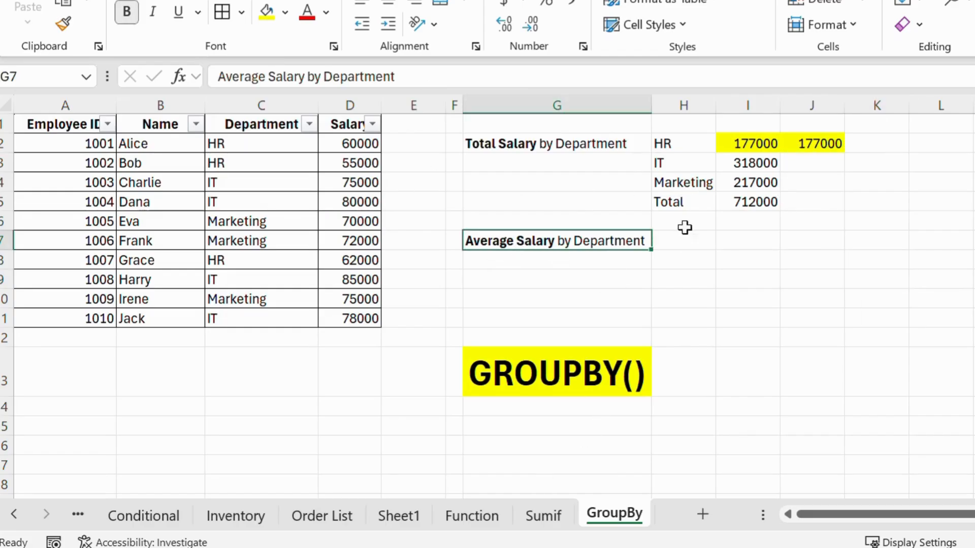
{"action": "left_click", "coordinate": [690, 240]}
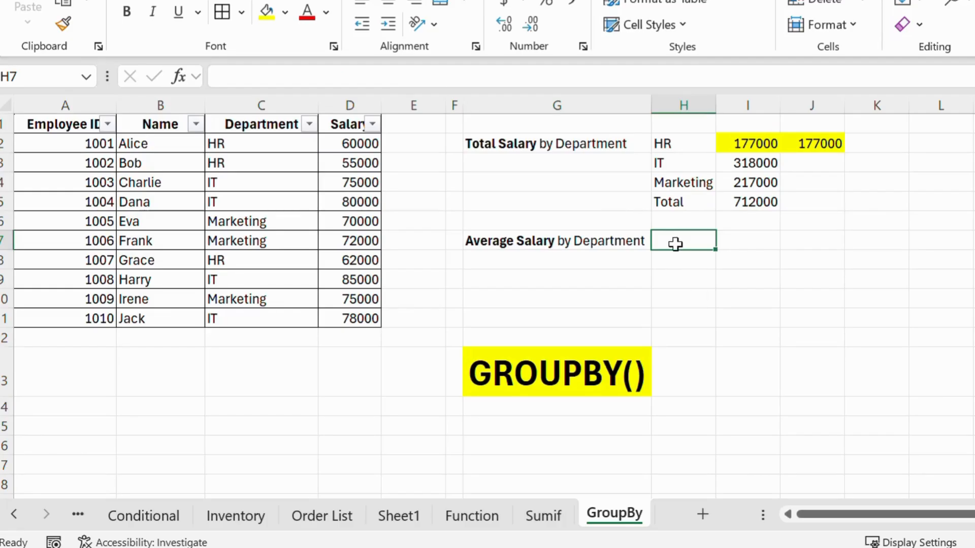
{"action": "type", "text": "="}
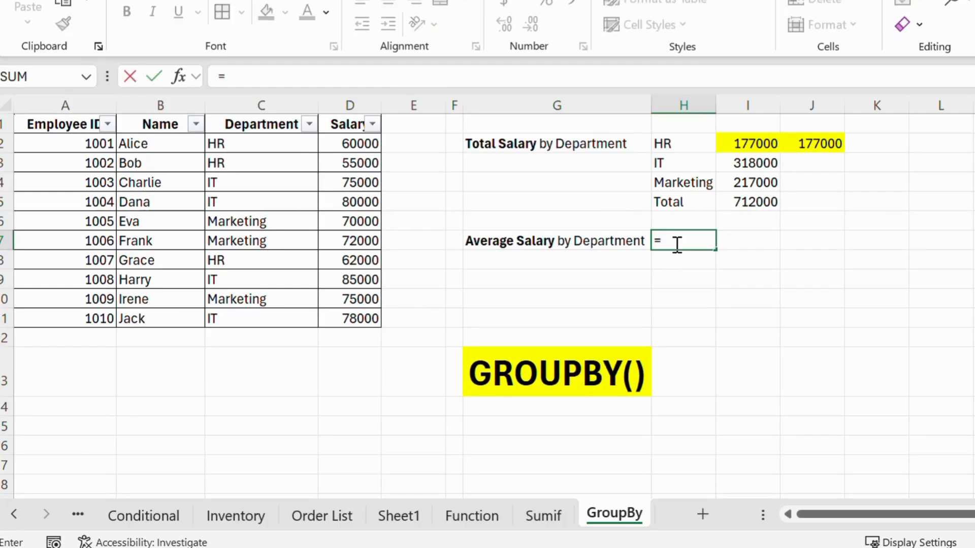
{"action": "type", "text": "group"}
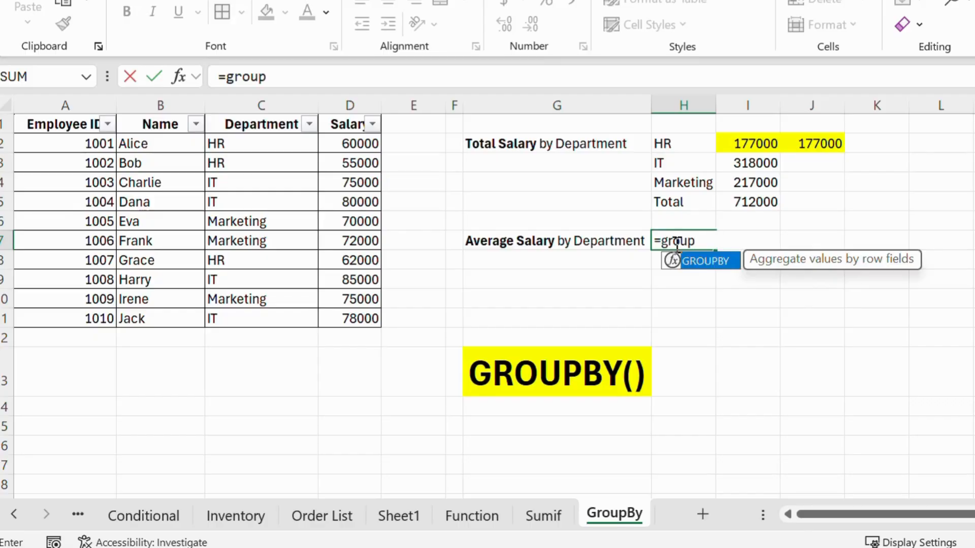
{"action": "key", "text": "Tab"}
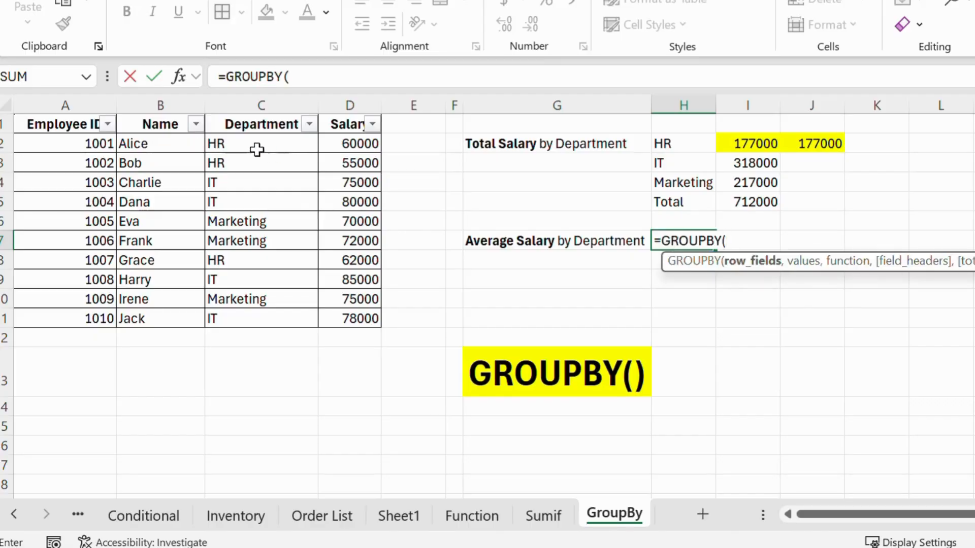
{"action": "left_click_drag", "start_coordinate": [253, 143], "coordinate": [256, 318]}
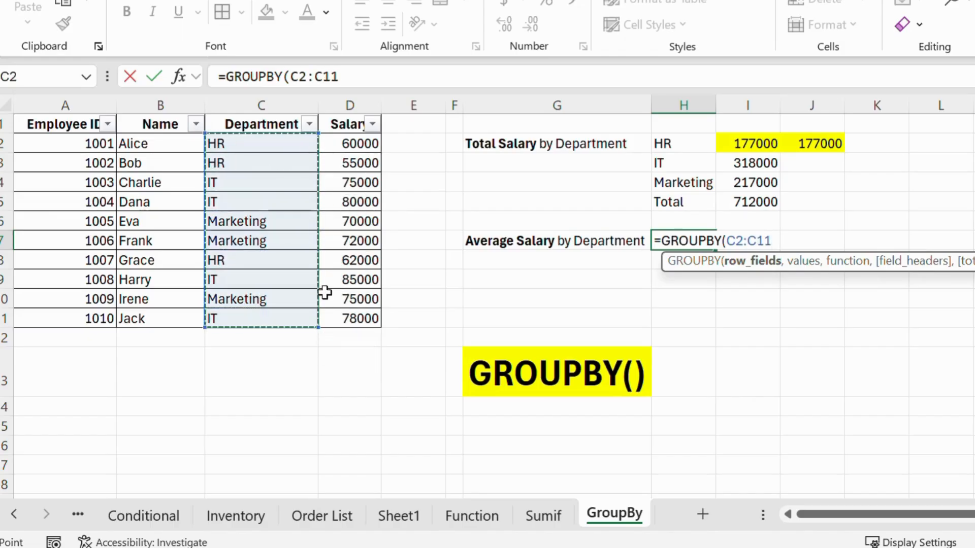
Complete the GROUPBY formula in H7 with salaries D2:D11 as values and AVERAGE as the function, and review the output
{"action": "type", "text": ","}
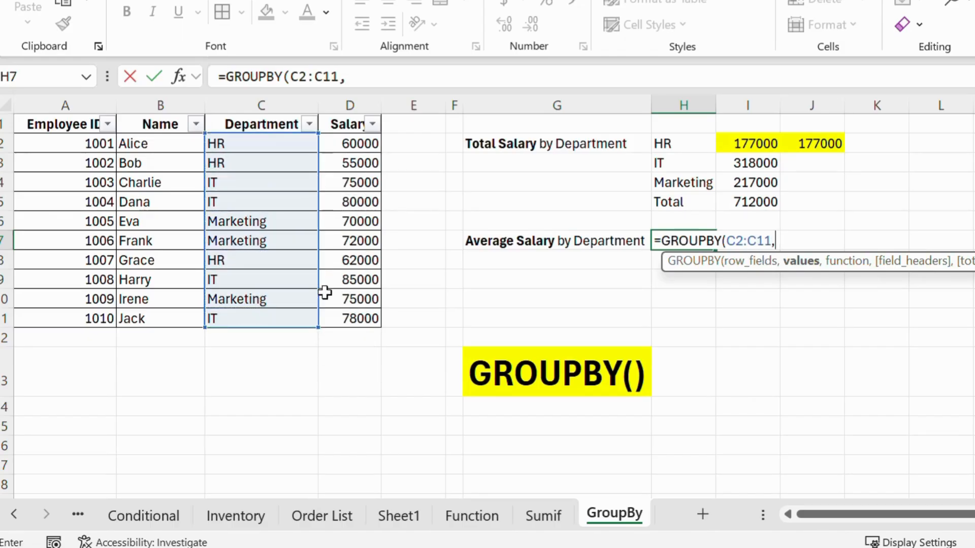
{"action": "left_click_drag", "start_coordinate": [356, 144], "coordinate": [355, 321]}
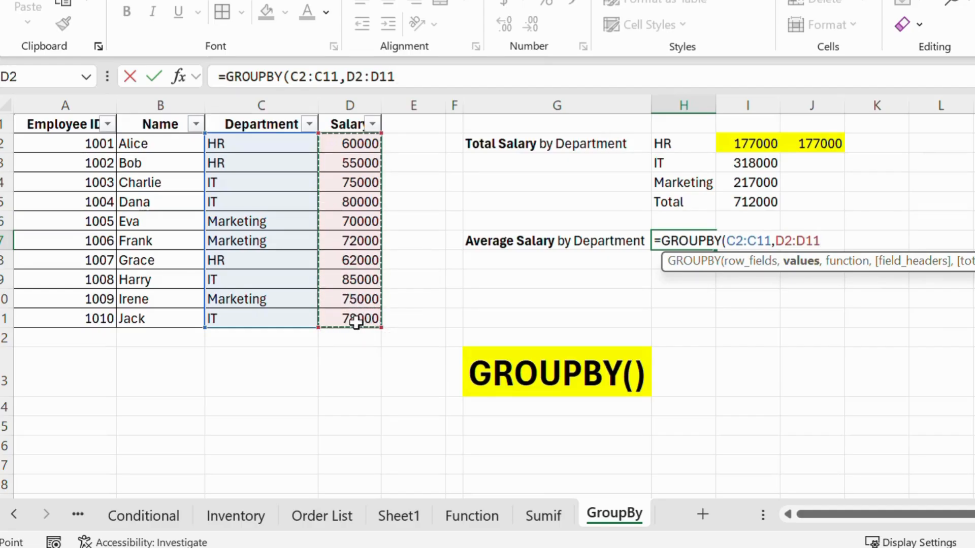
{"action": "type", "text": ","}
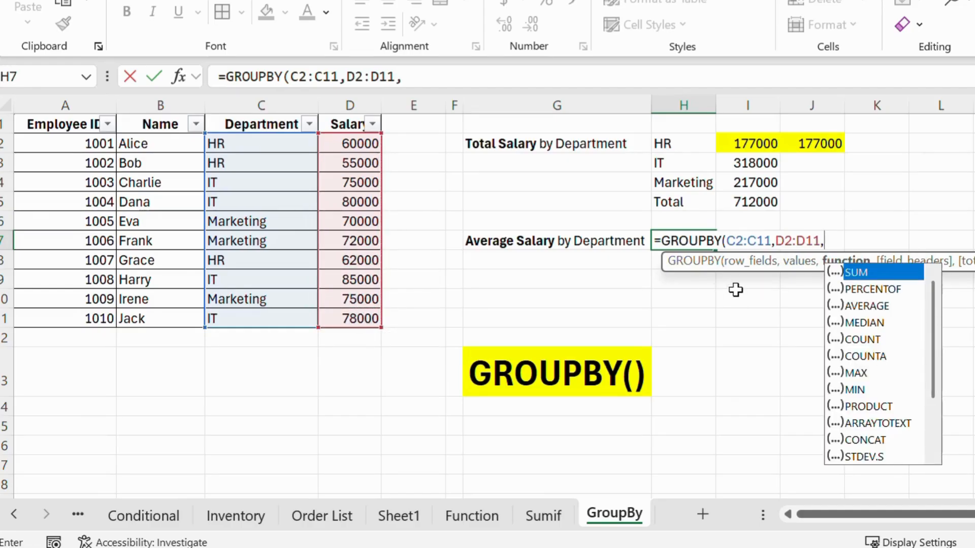
{"action": "type", "text": "ave"}
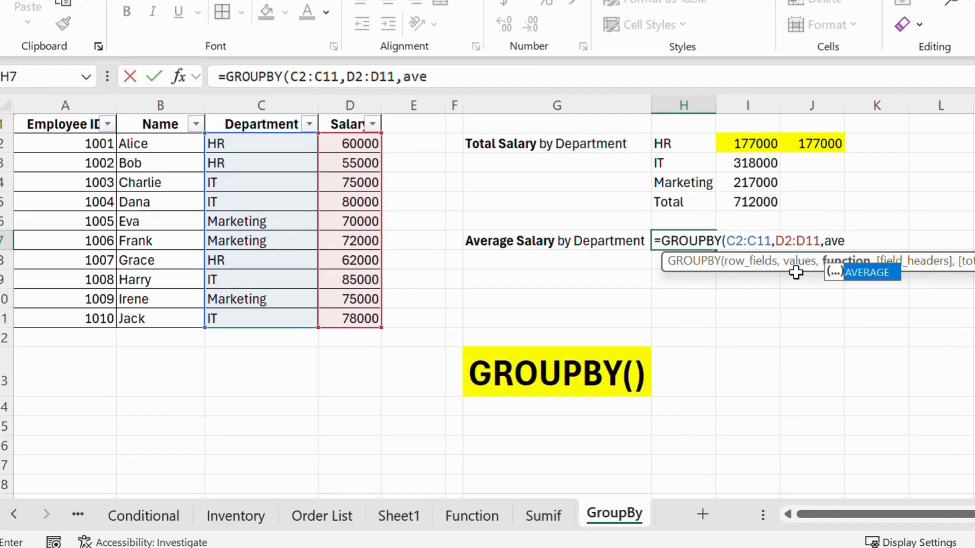
{"action": "double_click", "coordinate": [867, 273]}
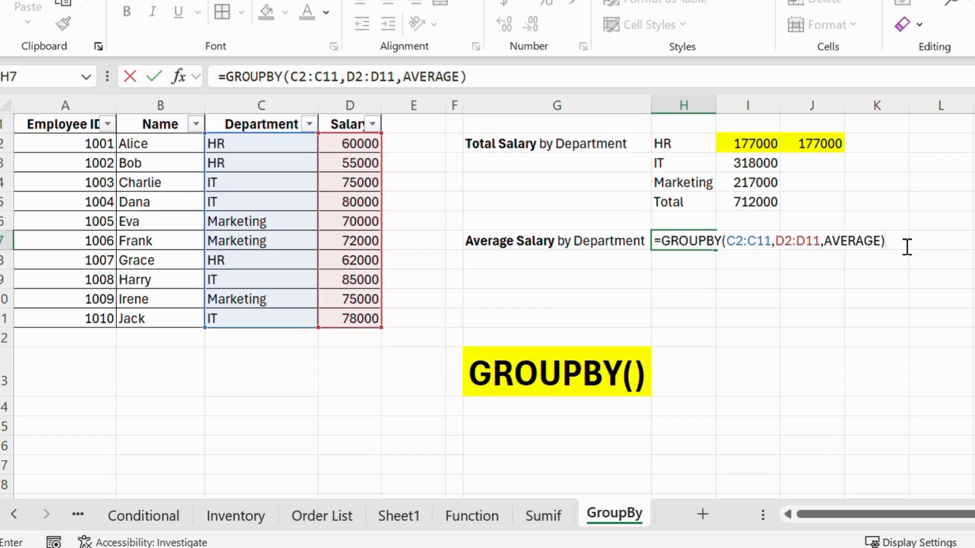
{"action": "key", "text": "Return"}
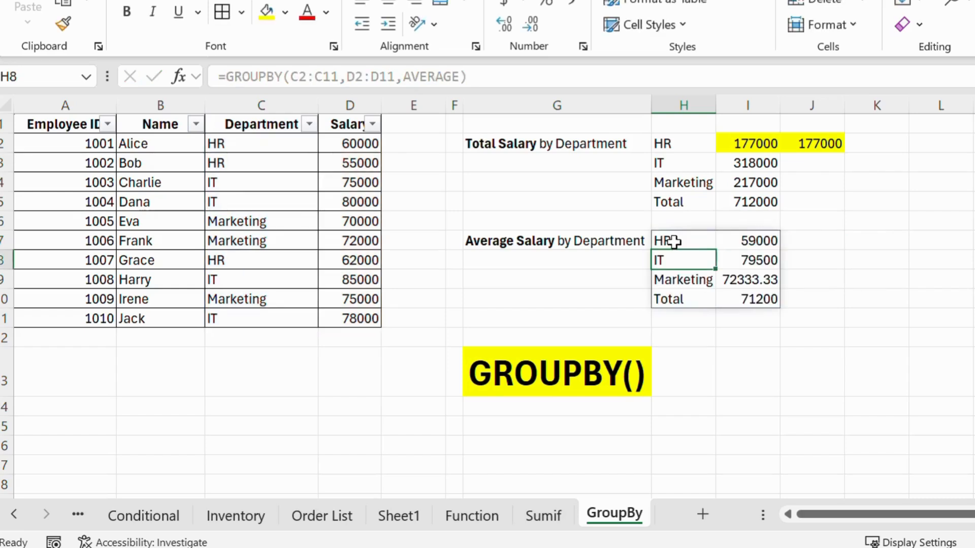
{"action": "left_click_drag", "start_coordinate": [679, 244], "coordinate": [752, 292]}
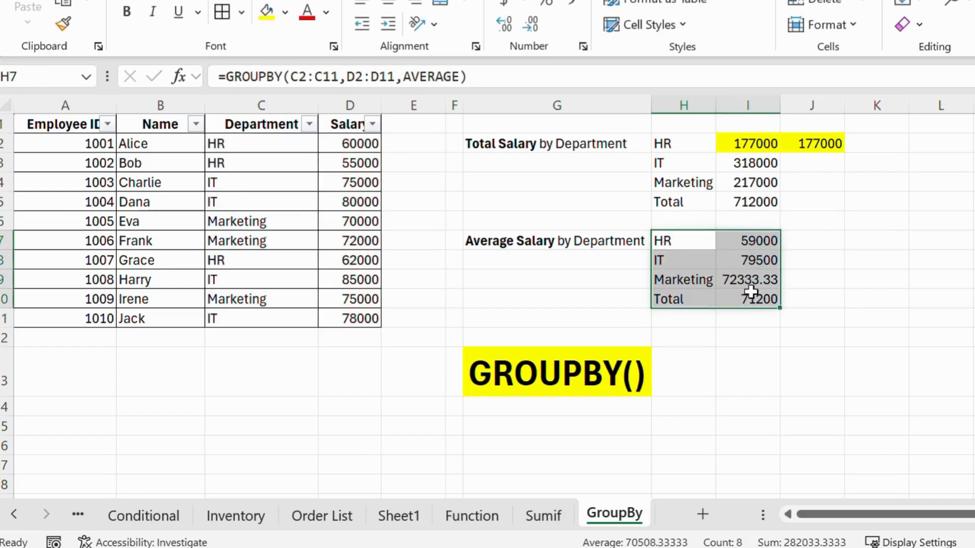
{"action": "left_click", "coordinate": [792, 250]}
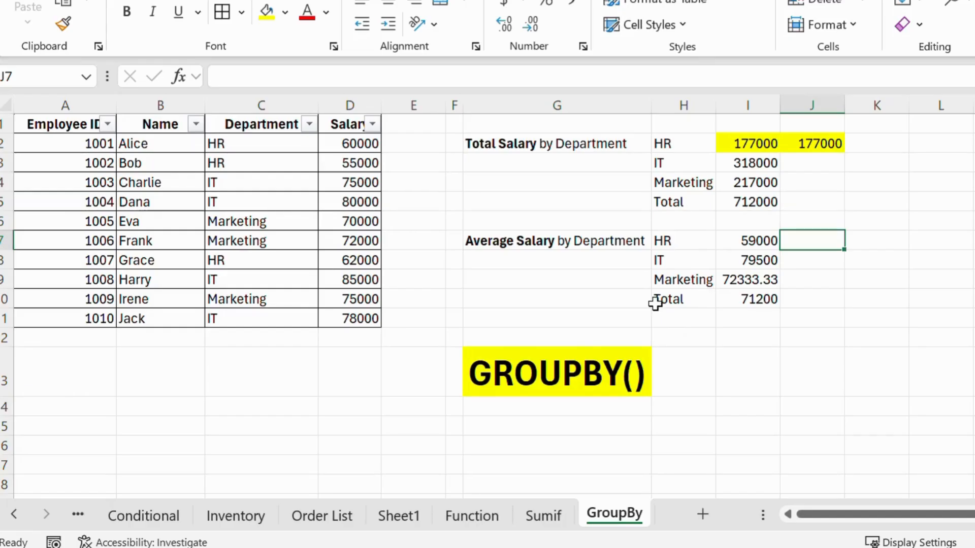
Filter the Department column of the employee table to show only the HR rows
{"action": "left_click", "coordinate": [309, 123]}
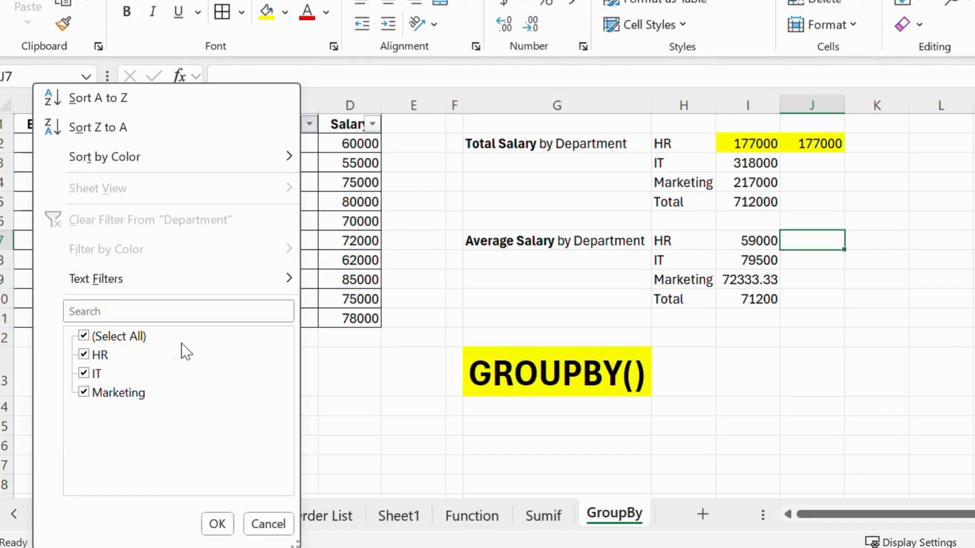
{"action": "left_click", "coordinate": [84, 336]}
{"action": "left_click", "coordinate": [84, 354]}
{"action": "left_click", "coordinate": [218, 523]}
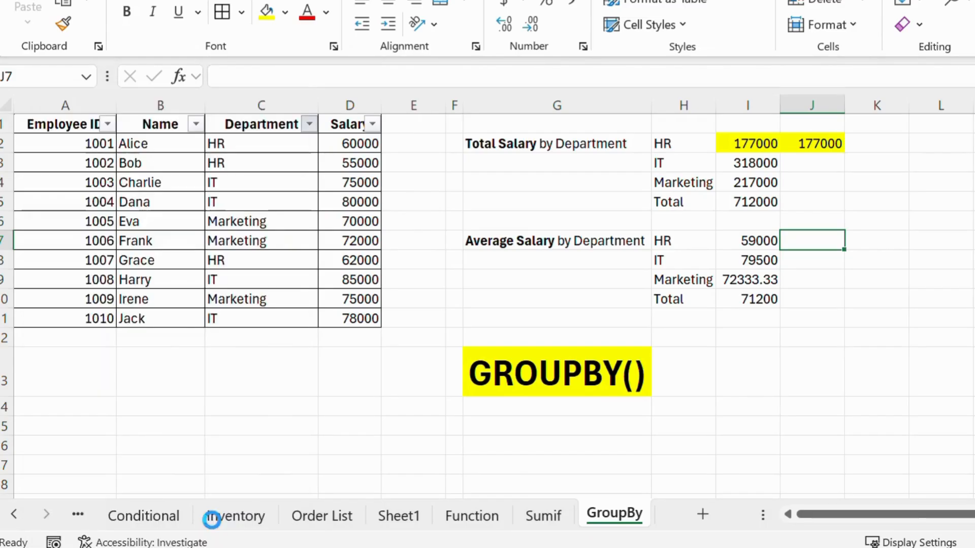
Select the filtered HR salaries to get their sum and place 177000 in K8 as a fixed value
{"action": "left_click", "coordinate": [329, 143]}
{"action": "left_click_drag", "start_coordinate": [328, 143], "coordinate": [332, 182]}
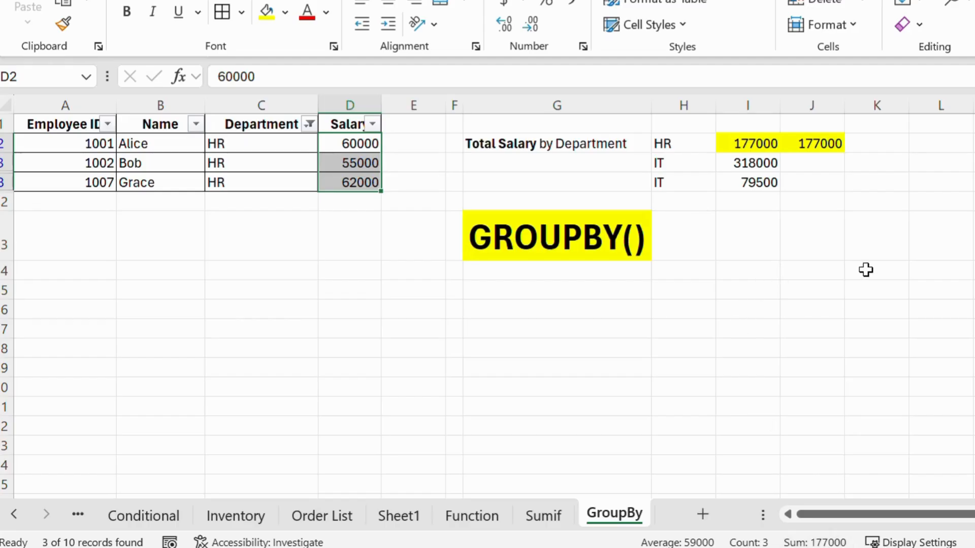
{"action": "left_click", "coordinate": [891, 183]}
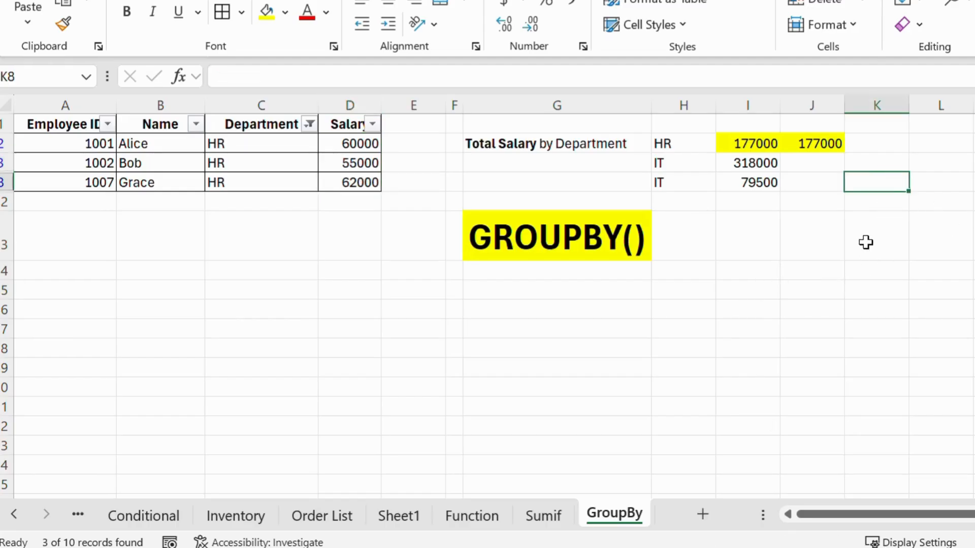
{"action": "type", "text": "177000"}
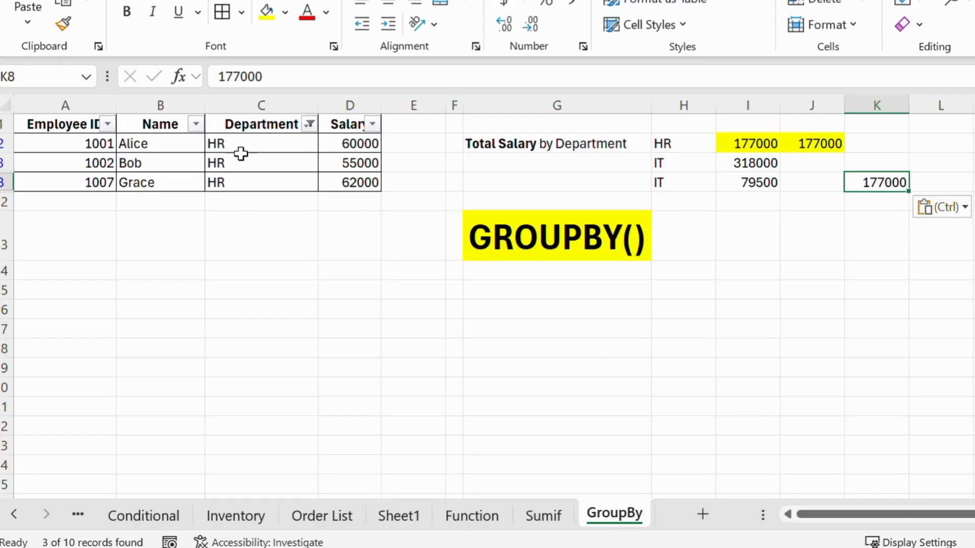
Reset the Department filter to include all departments after reviewing the HR departments and salaries
{"action": "left_click_drag", "start_coordinate": [239, 148], "coordinate": [337, 183]}
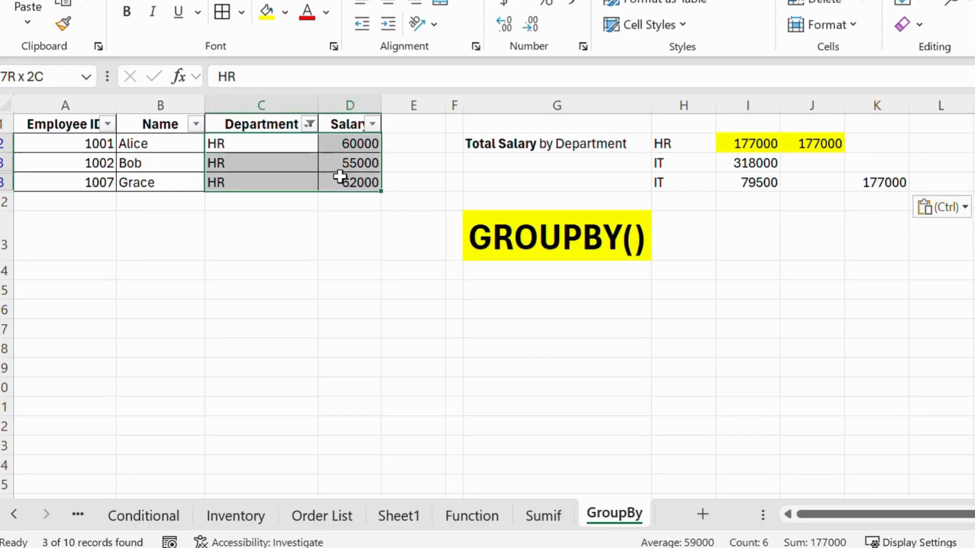
{"action": "left_click", "coordinate": [309, 124]}
{"action": "left_click", "coordinate": [134, 339]}
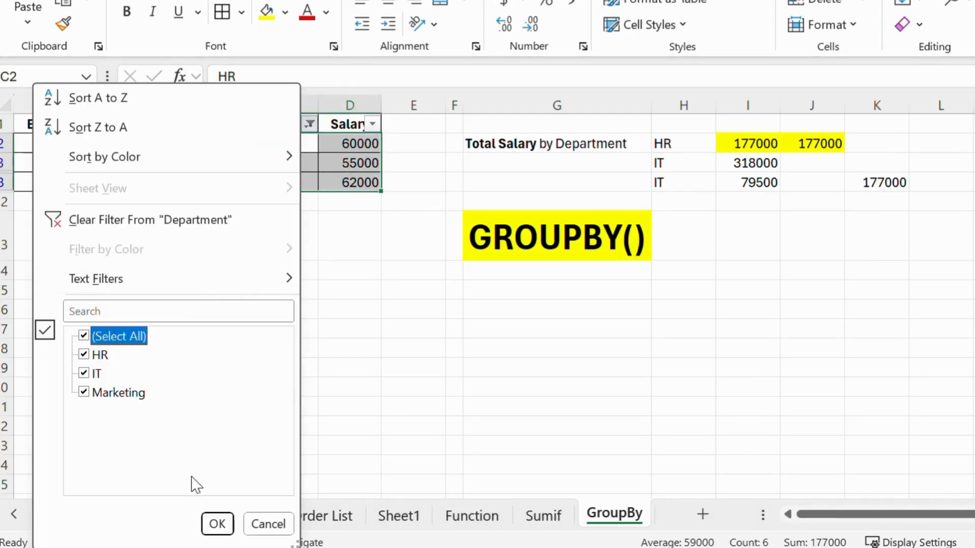
{"action": "left_click", "coordinate": [217, 527]}
{"action": "left_click", "coordinate": [833, 333]}
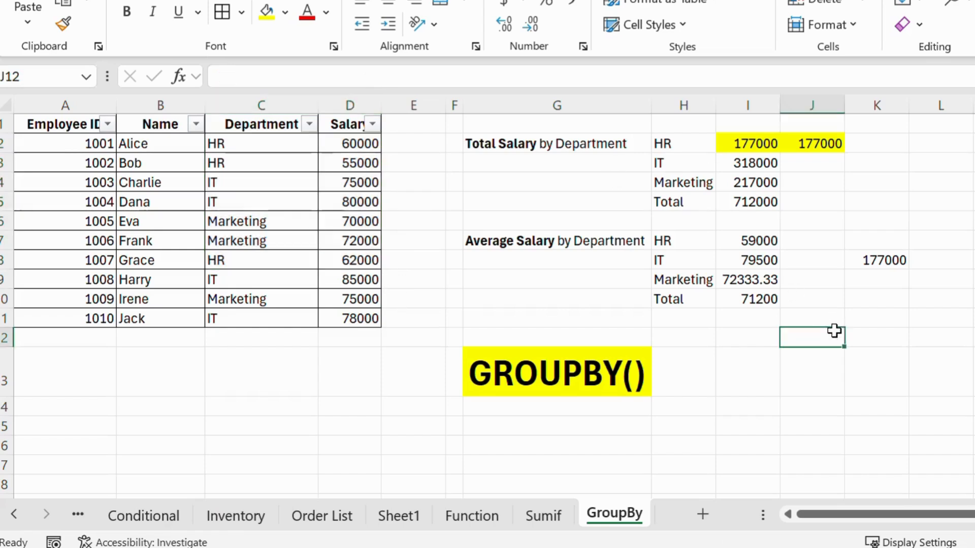
Enter the formula =K8/3 in J7 to check the HR average salary manually
{"action": "left_click", "coordinate": [815, 248]}
{"action": "left_click", "coordinate": [881, 264]}
{"action": "left_click", "coordinate": [833, 245]}
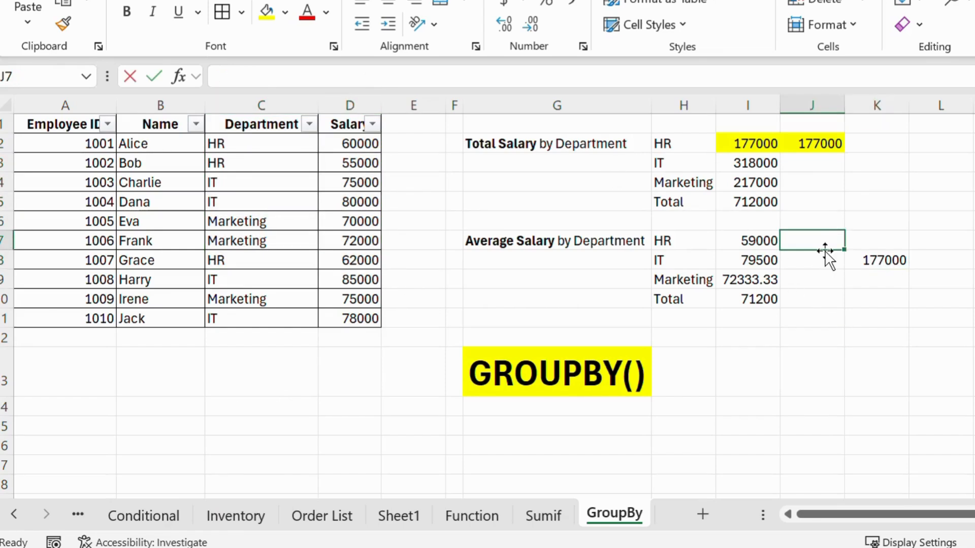
{"action": "type", "text": "="}
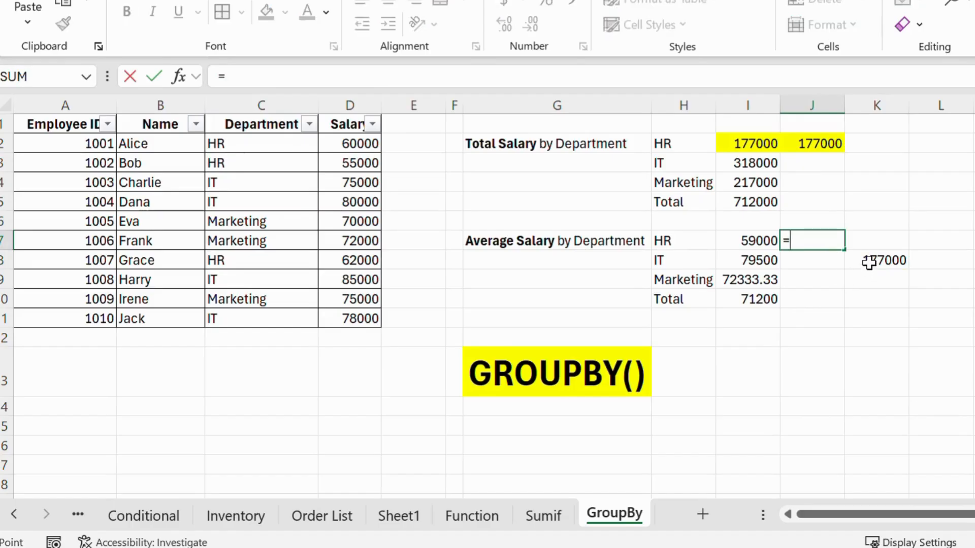
{"action": "left_click", "coordinate": [869, 263]}
{"action": "type", "text": "/3"}
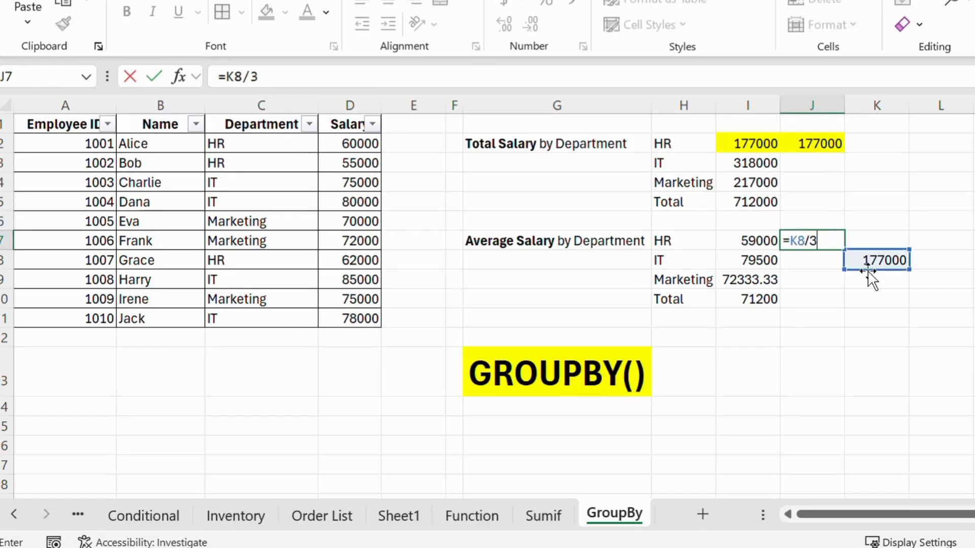
{"action": "key", "text": "Return"}
Highlight the GROUPBY and manually calculated HR averages in I7:J7 with yellow fill
{"action": "left_click", "coordinate": [758, 241]}
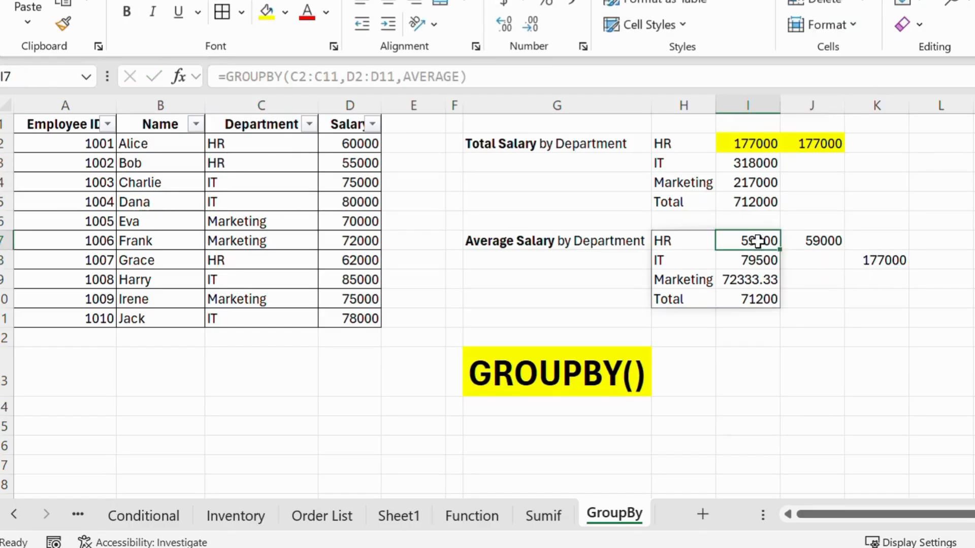
{"action": "left_click_drag", "start_coordinate": [757, 241], "coordinate": [801, 239]}
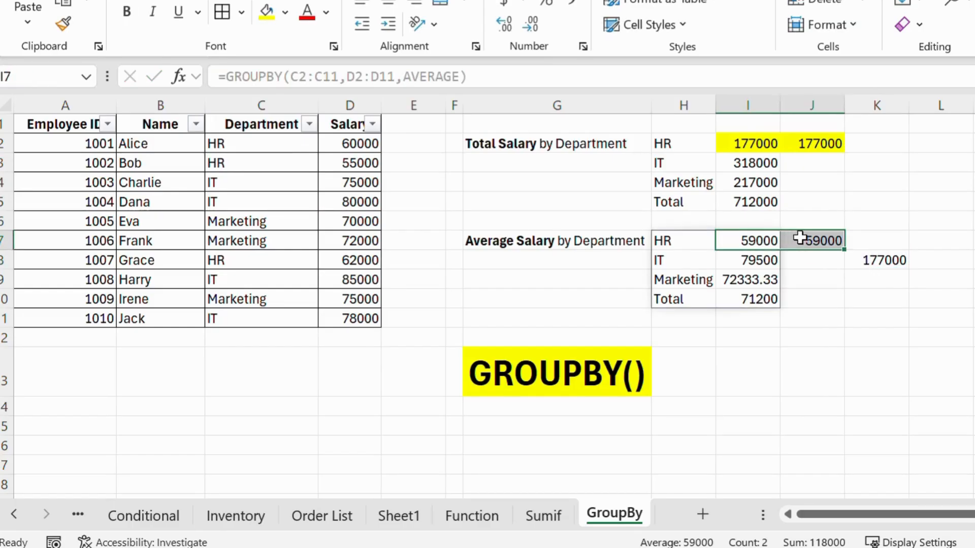
{"action": "left_click", "coordinate": [264, 13]}
{"action": "left_click", "coordinate": [877, 260]}
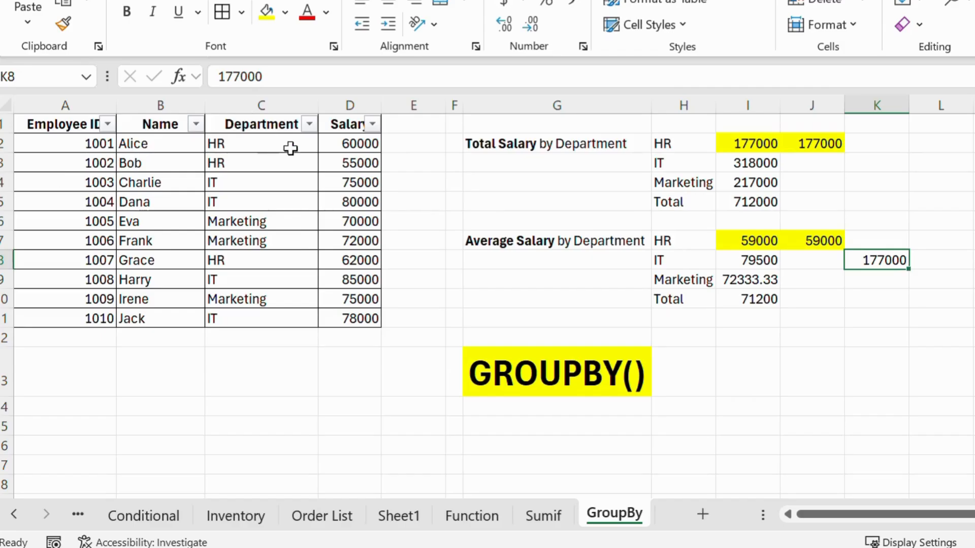
{"action": "left_click_drag", "start_coordinate": [354, 144], "coordinate": [355, 318]}
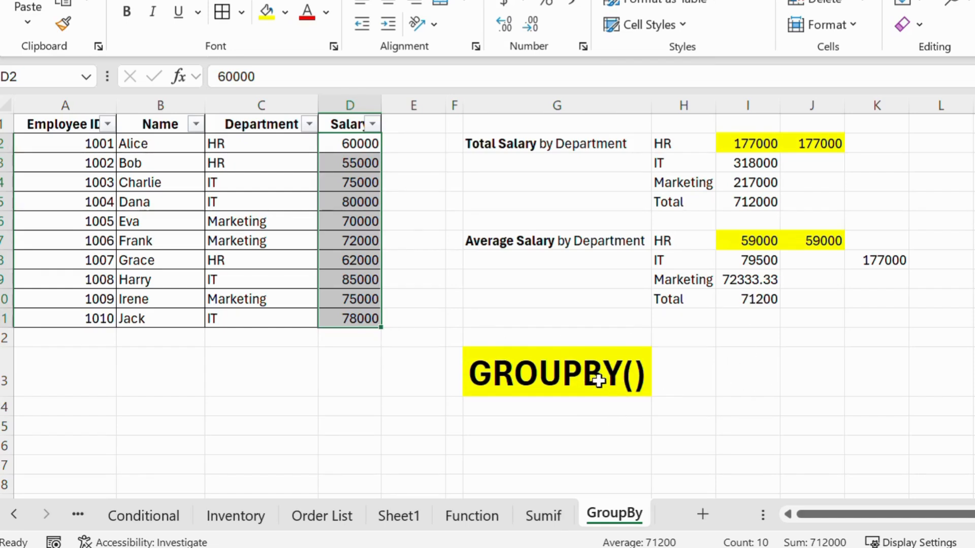
{"action": "left_click_drag", "start_coordinate": [252, 144], "coordinate": [343, 319]}
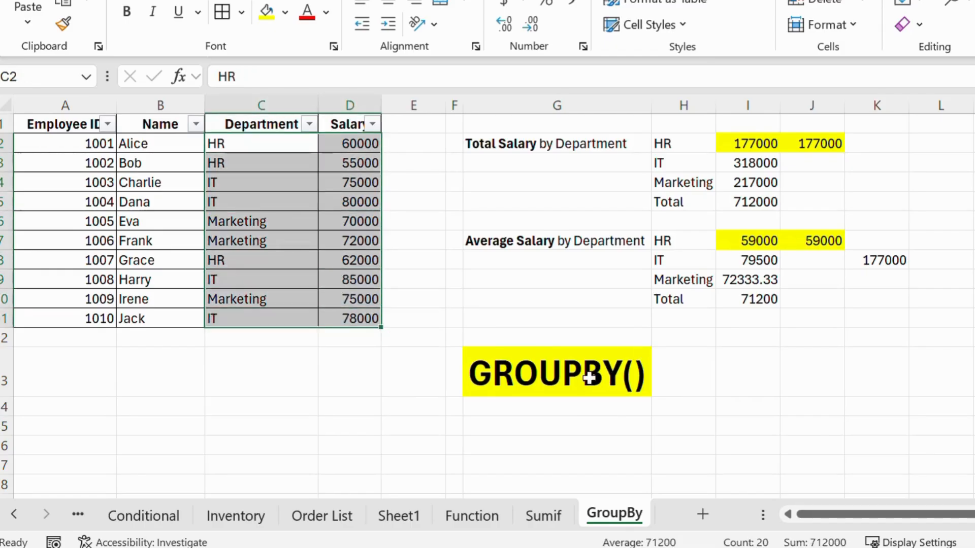
{"action": "left_click", "coordinate": [706, 368]}
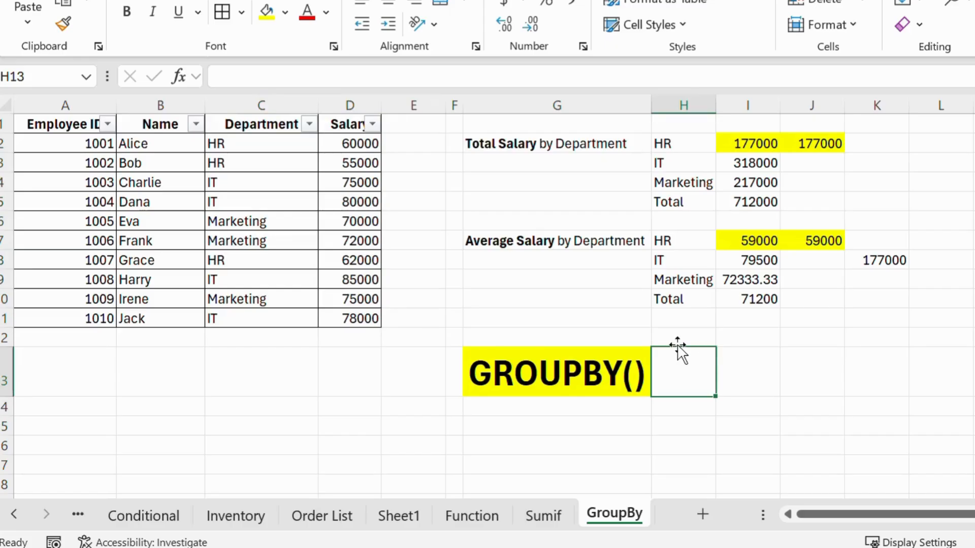
{"action": "left_click", "coordinate": [764, 363]}
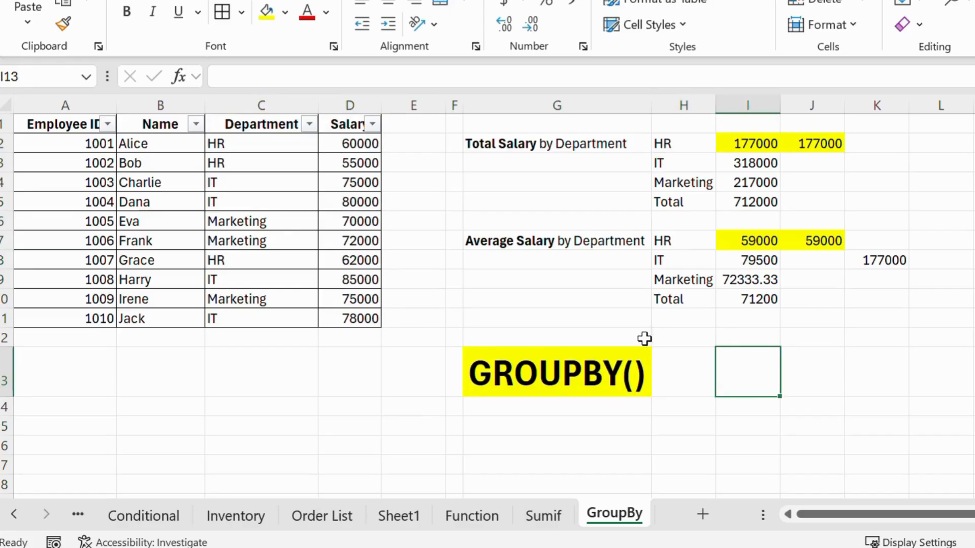
{"action": "left_click", "coordinate": [682, 365]}
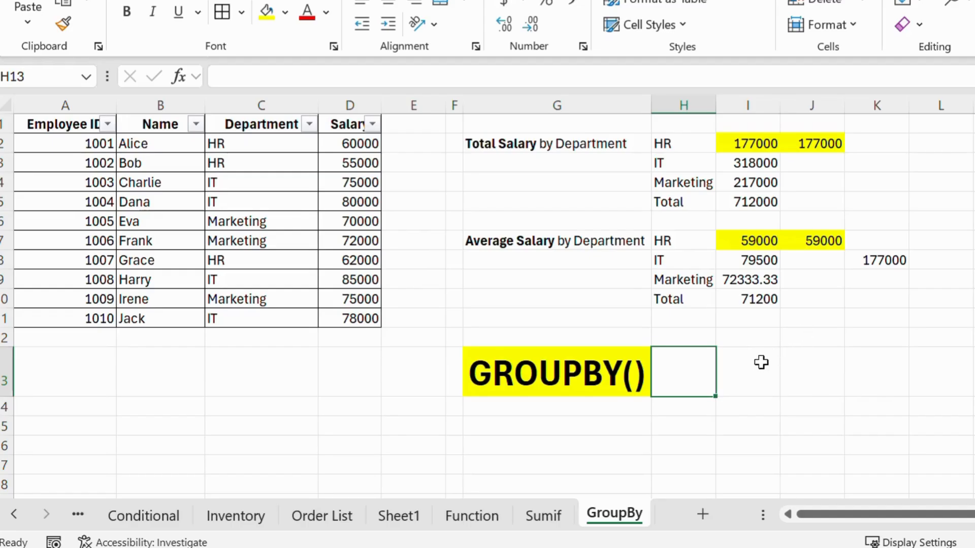